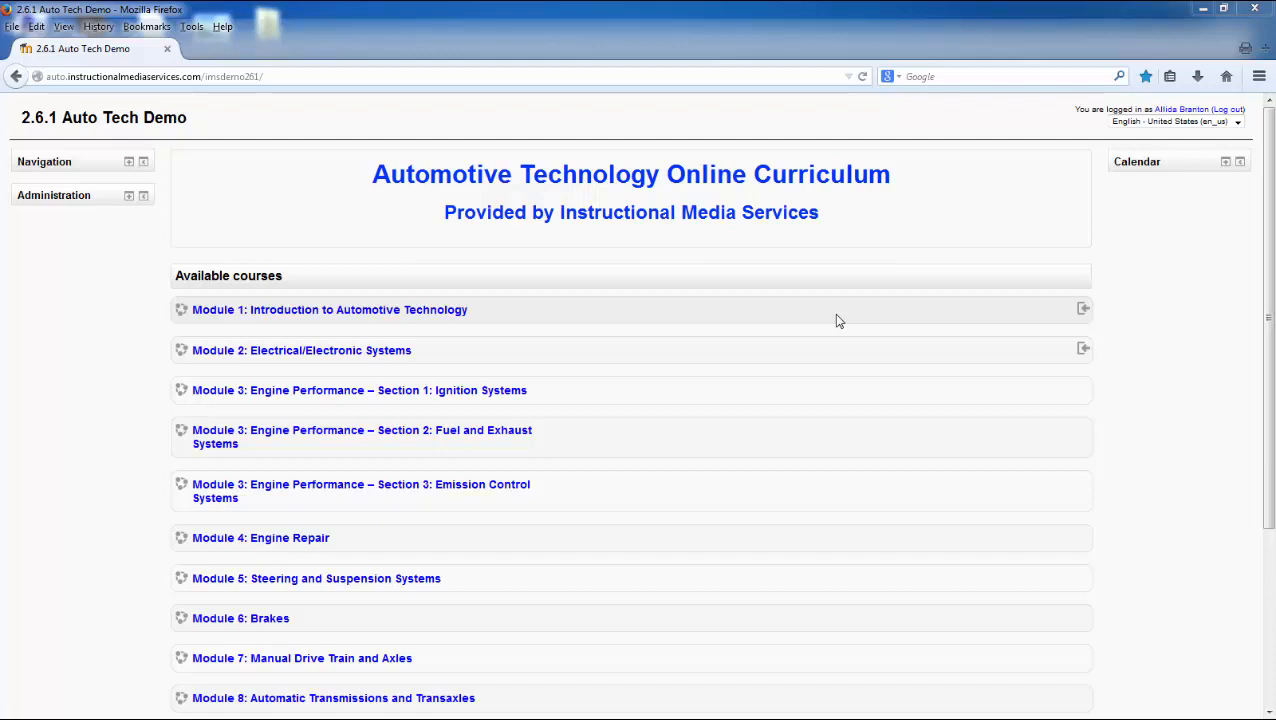
Open the user groups page of the course Module 1: Introduction to Automotive Technology.
left_click(440, 314)
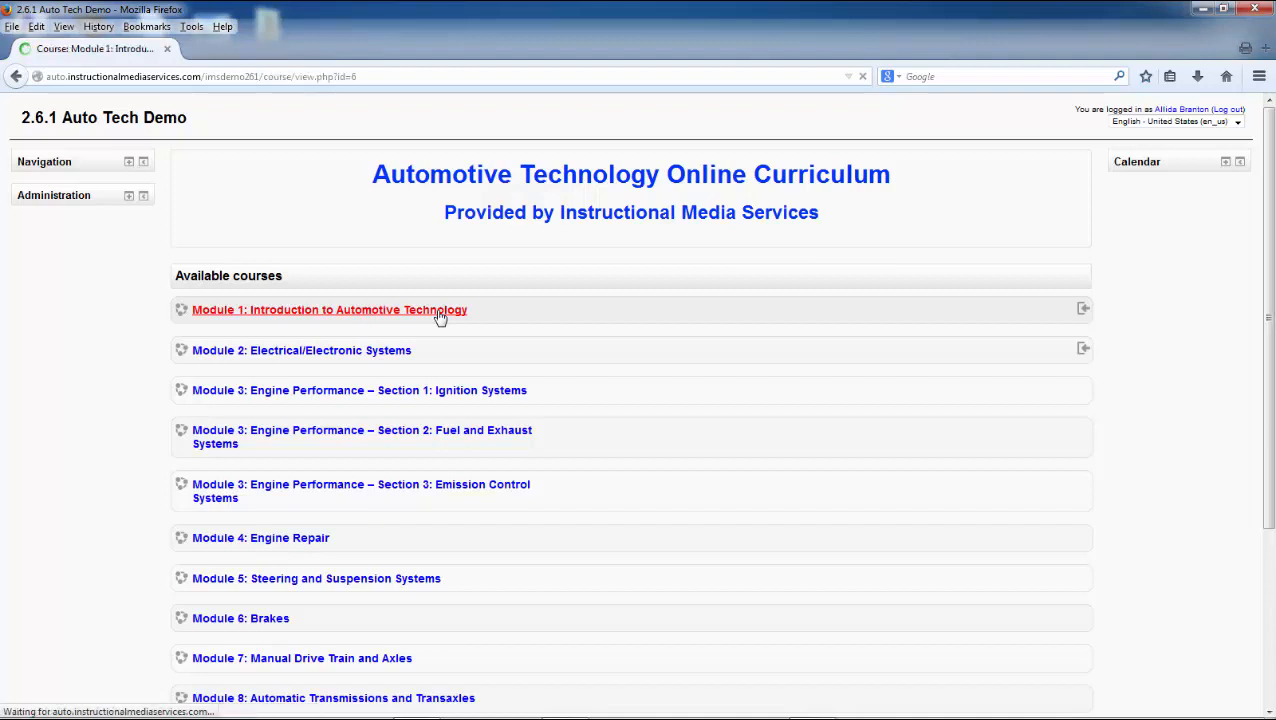
left_click(129, 229)
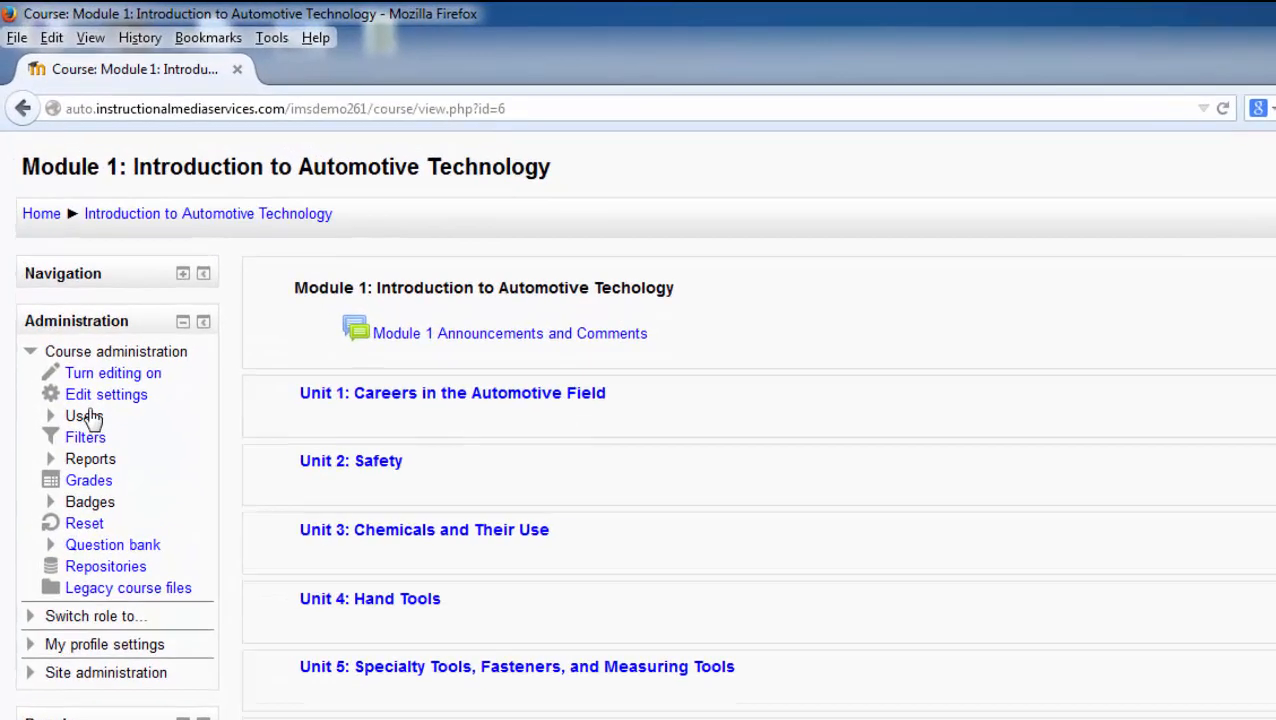
left_click(90, 415)
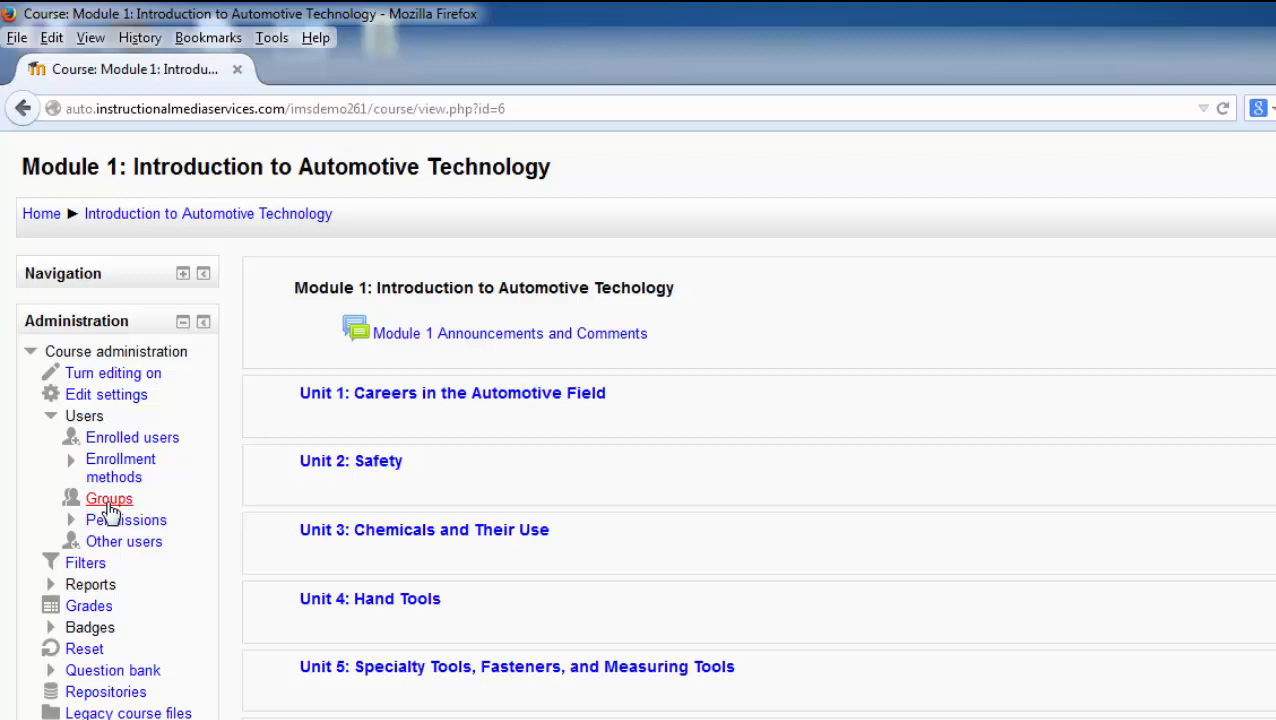
left_click(108, 499)
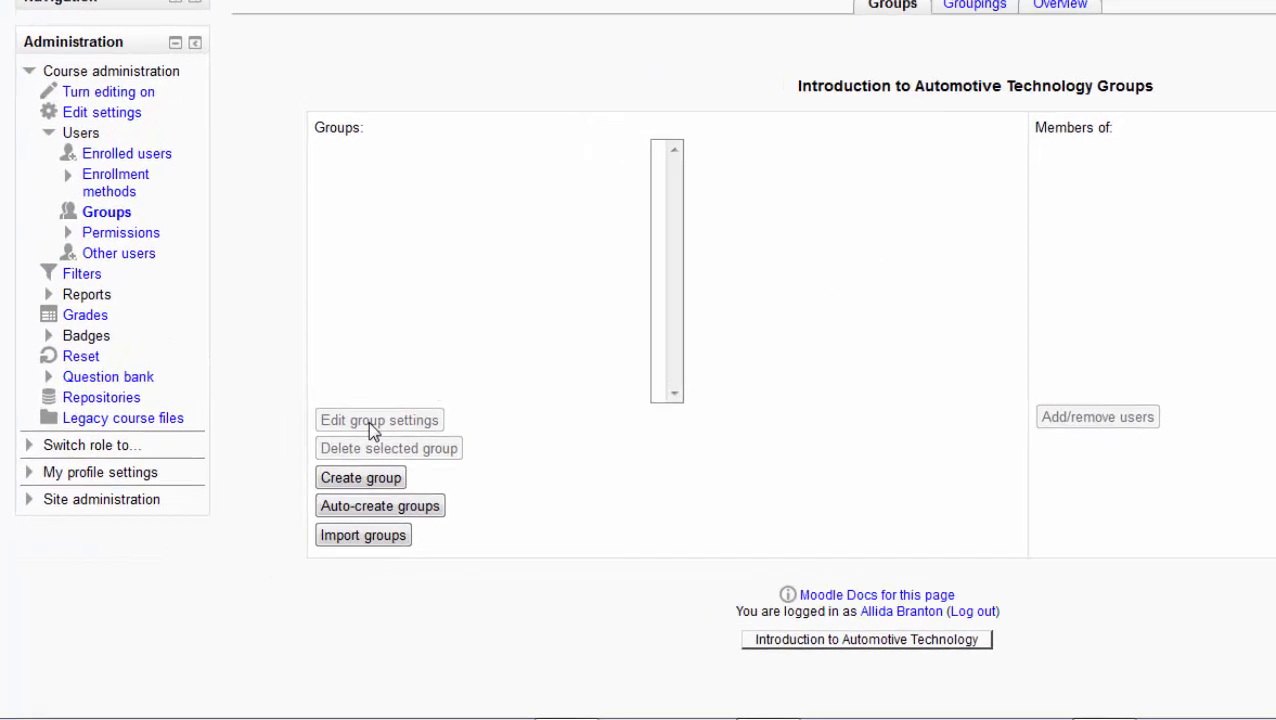
Start creating a group and enter the first instructor's title and possessive surname as the group name, leaving ID number and description blank.
left_click(515, 398)
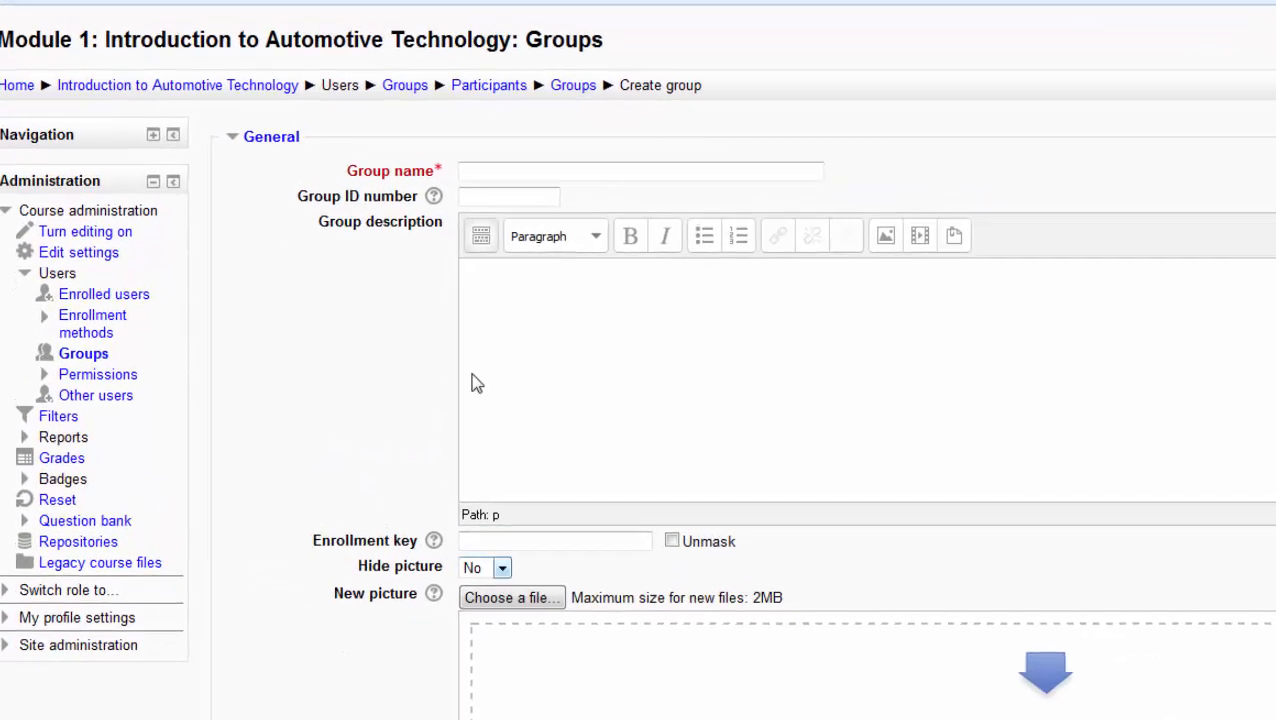
left_click(553, 162)
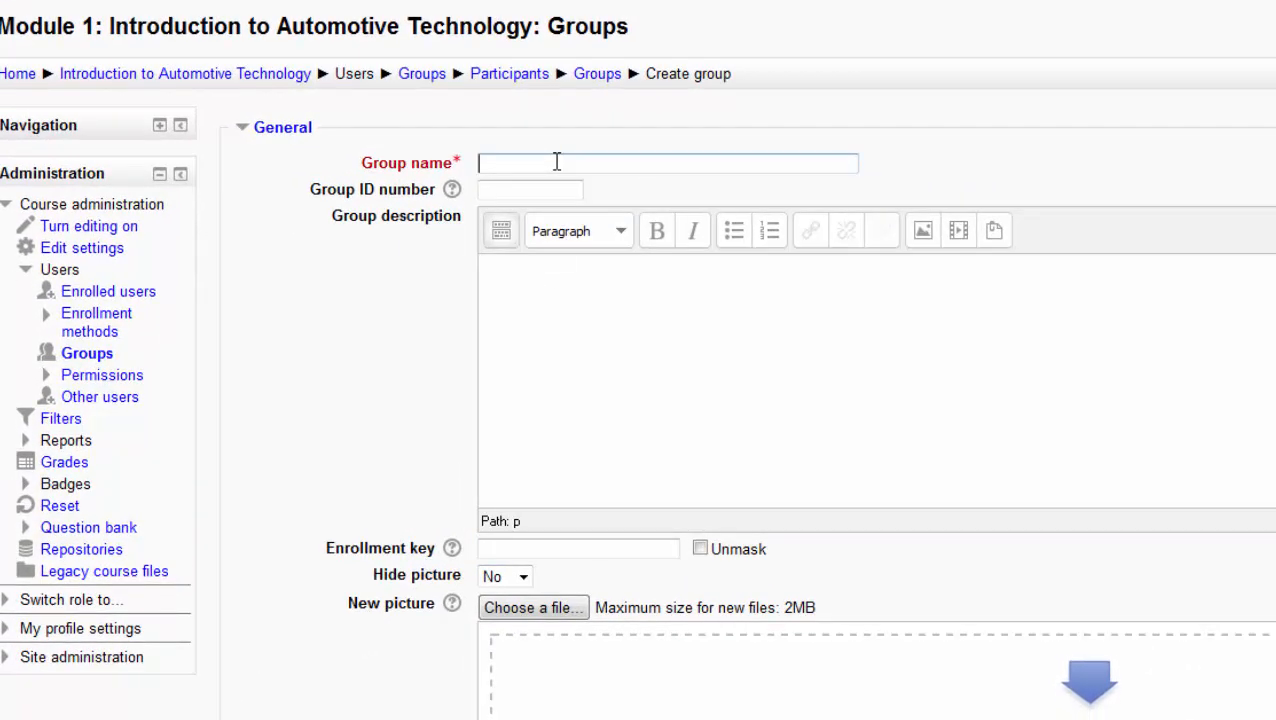
type("M")
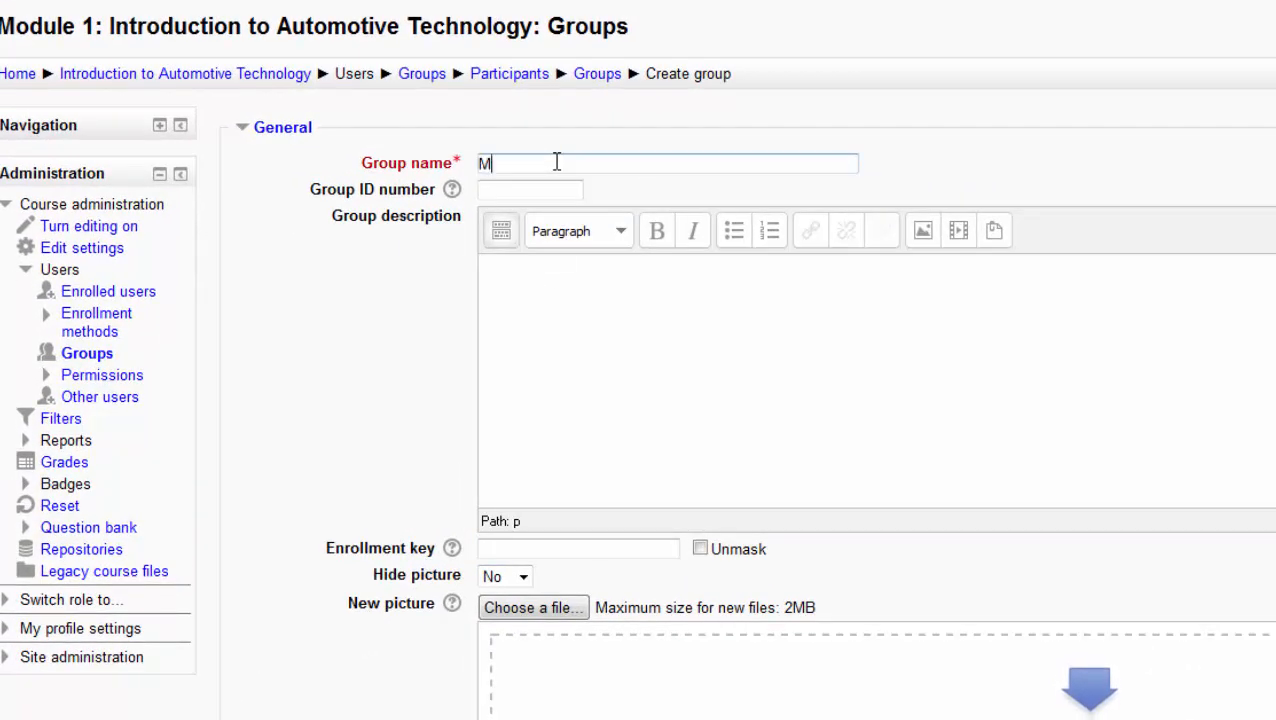
type("r. S")
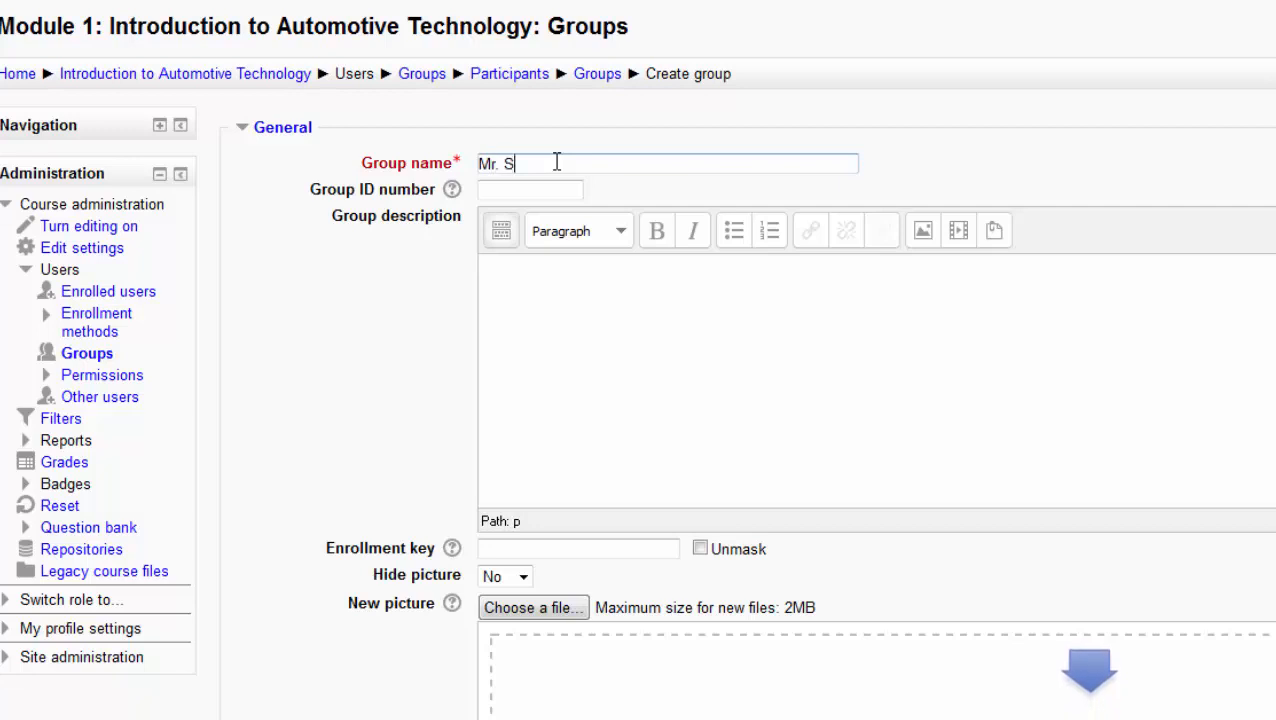
type("mith")
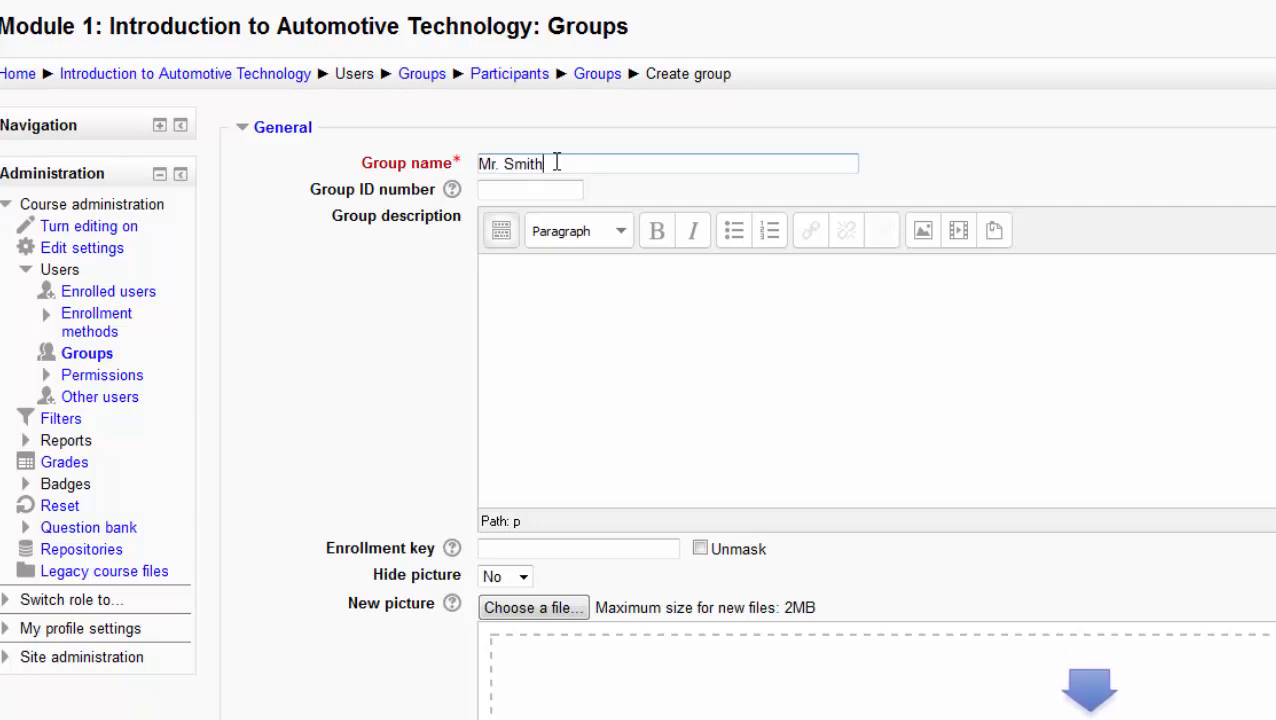
type("'s")
left_click(563, 190)
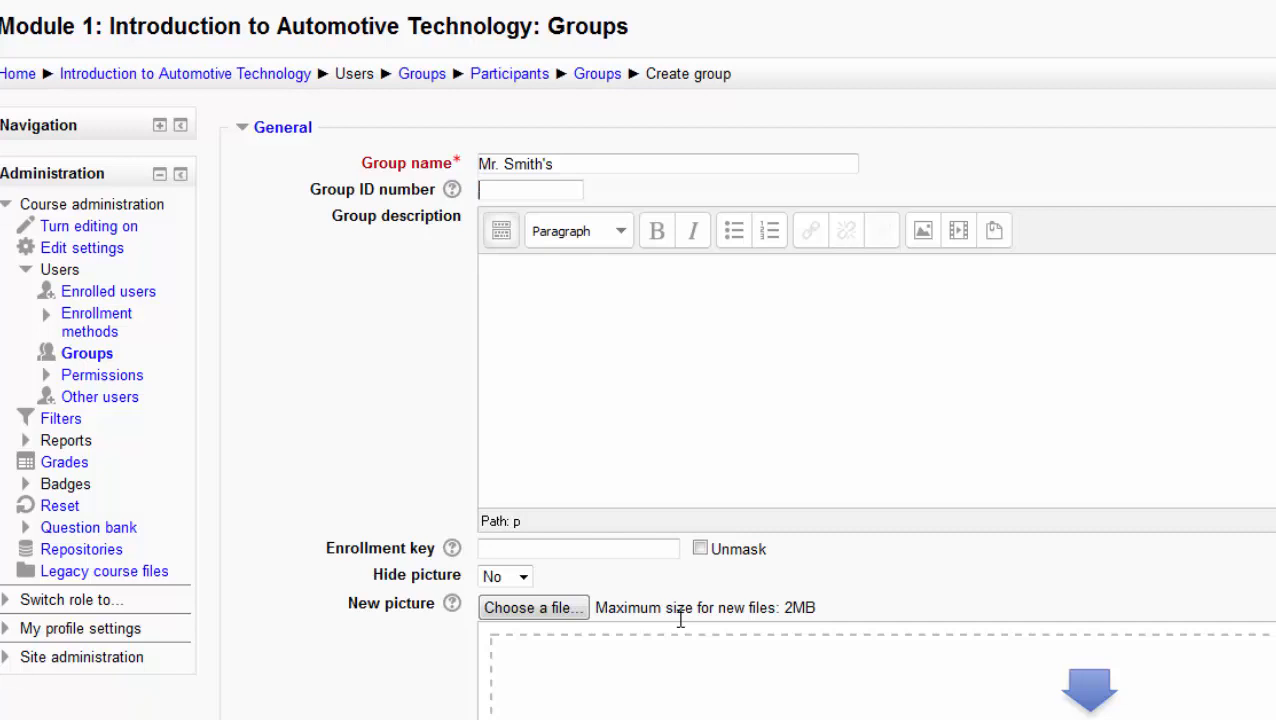
left_click(578, 316)
left_click(612, 553)
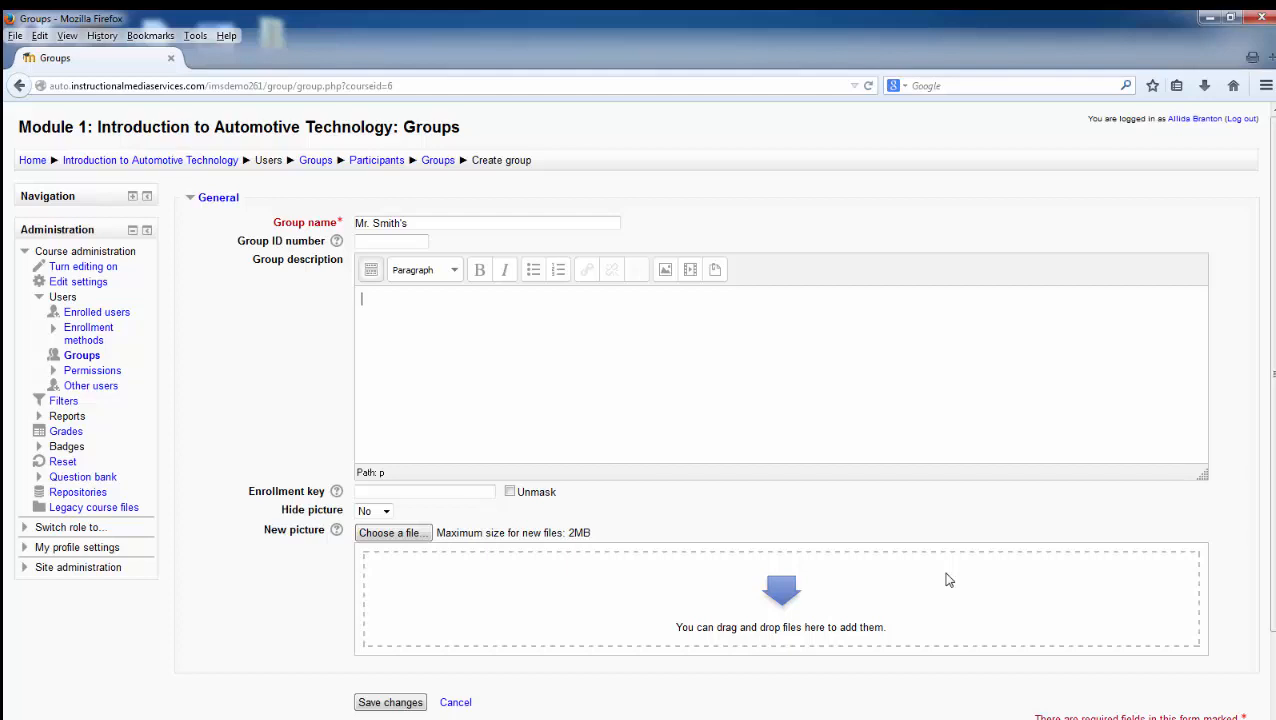
Upload the desktop image Blue Bird in the snow 2-414.jpg as the group's new picture.
left_click(1232, 20)
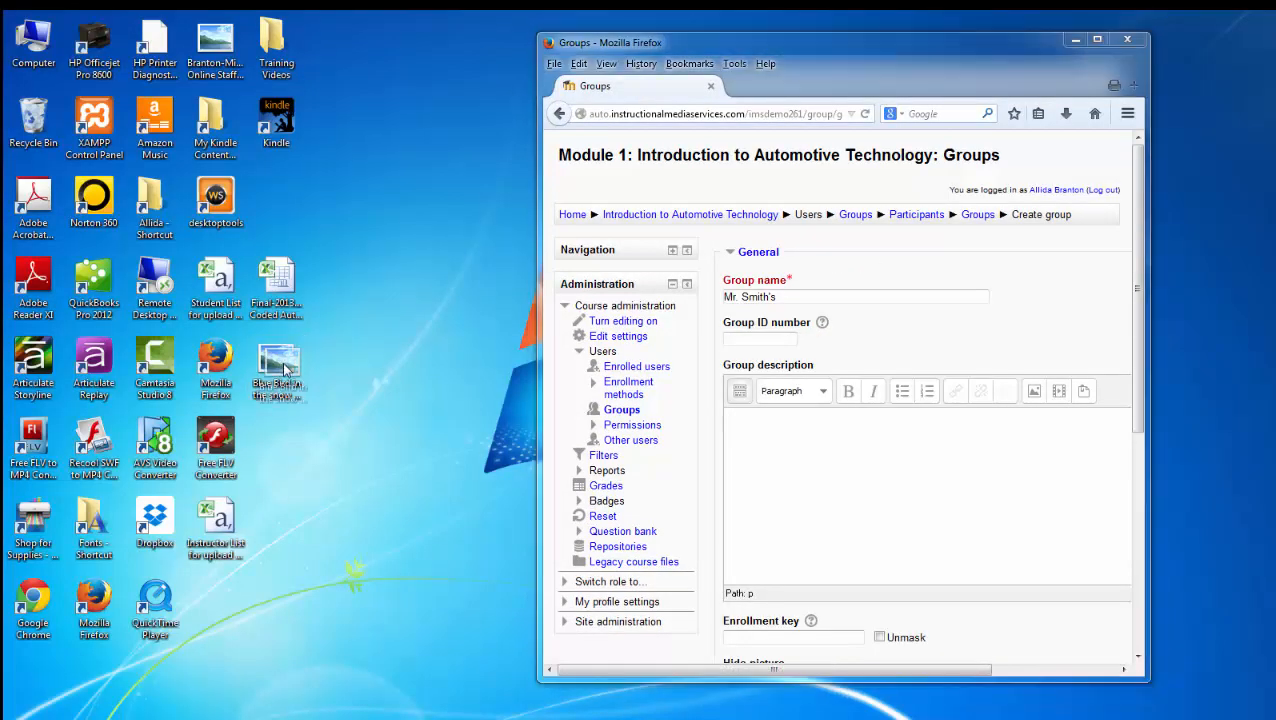
left_click_drag(1138, 330, 1145, 502)
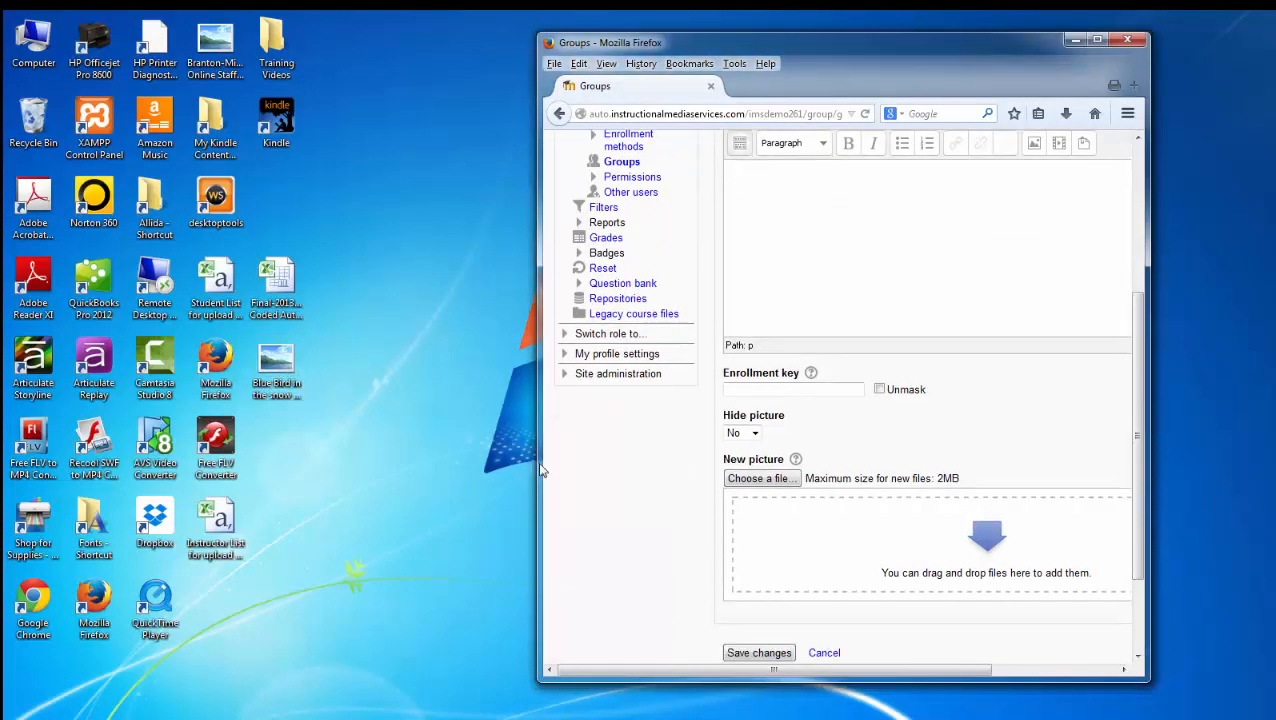
left_click_drag(276, 362, 913, 543)
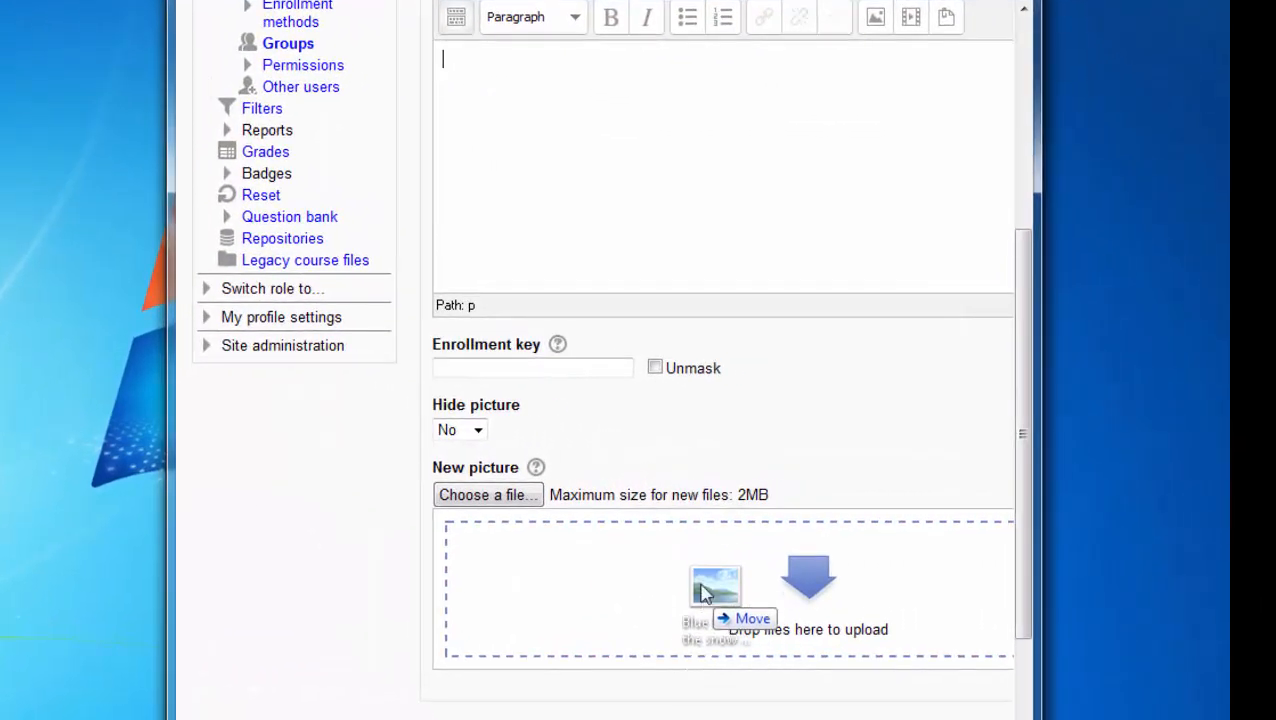
left_click_drag(703, 592, 702, 592)
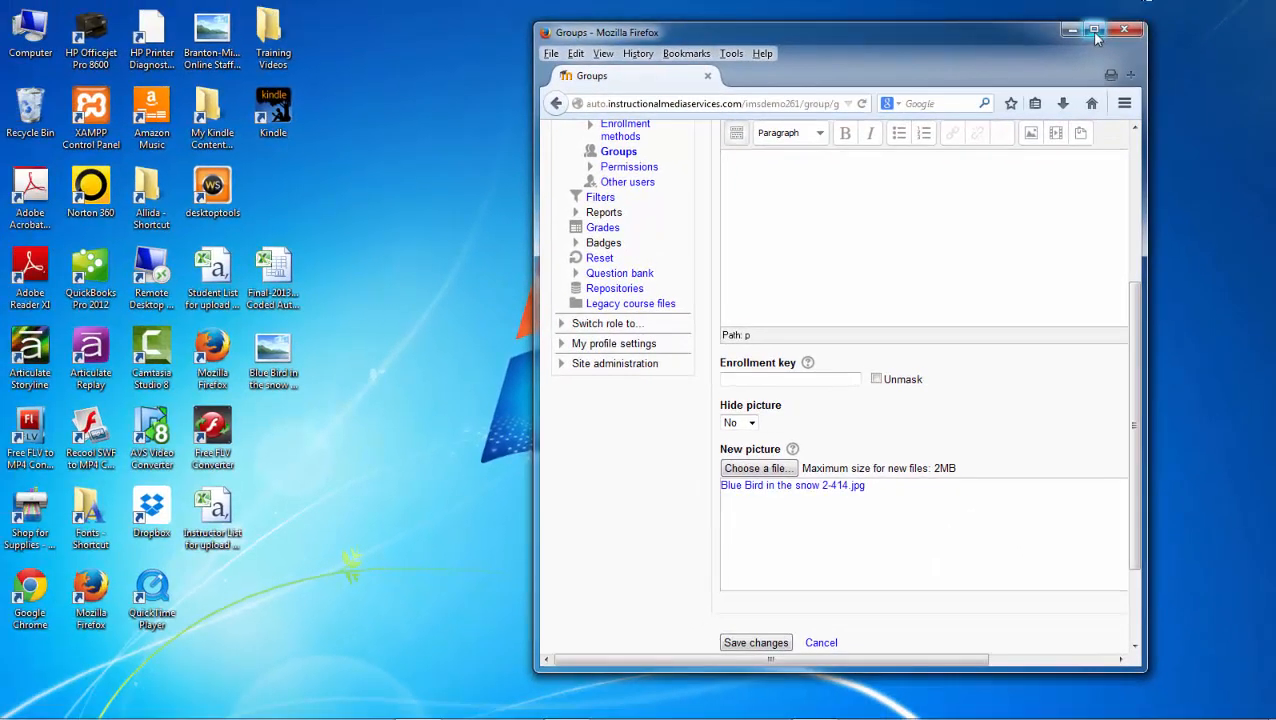
left_click(1094, 31)
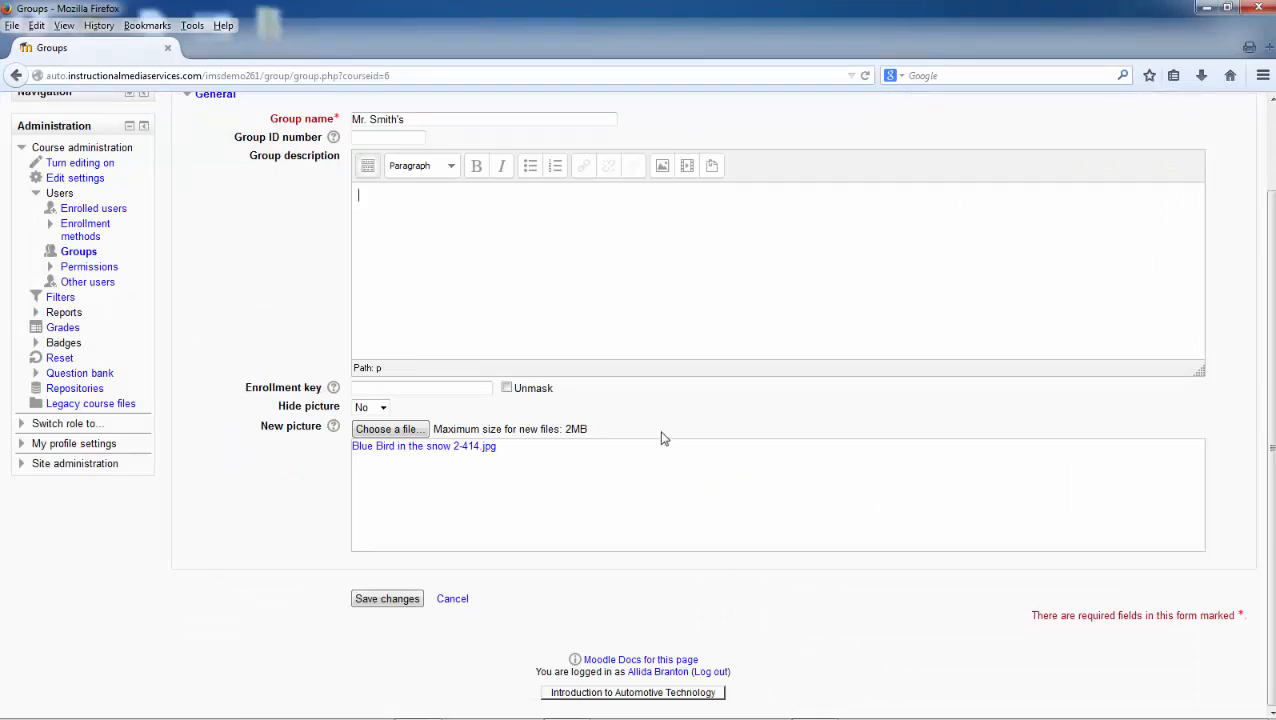
Check the group form and save the new group.
scroll(662, 440, "up", 2)
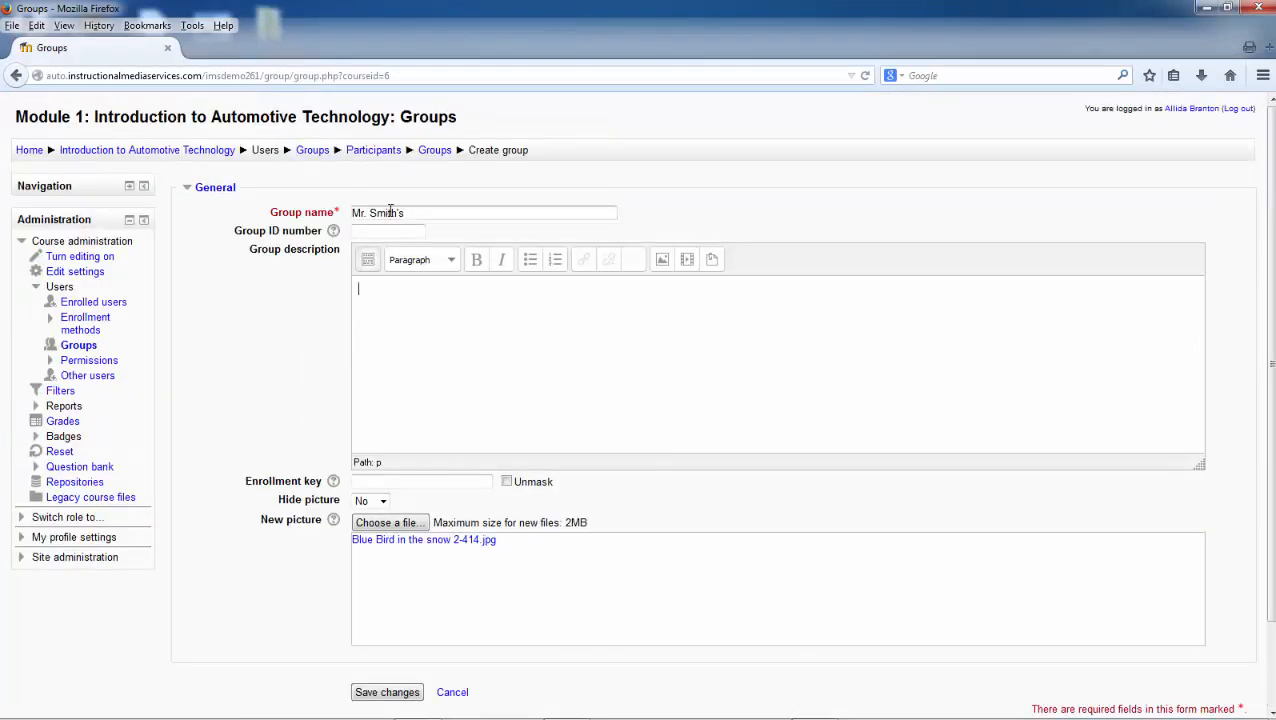
scroll(501, 586, "down", 2)
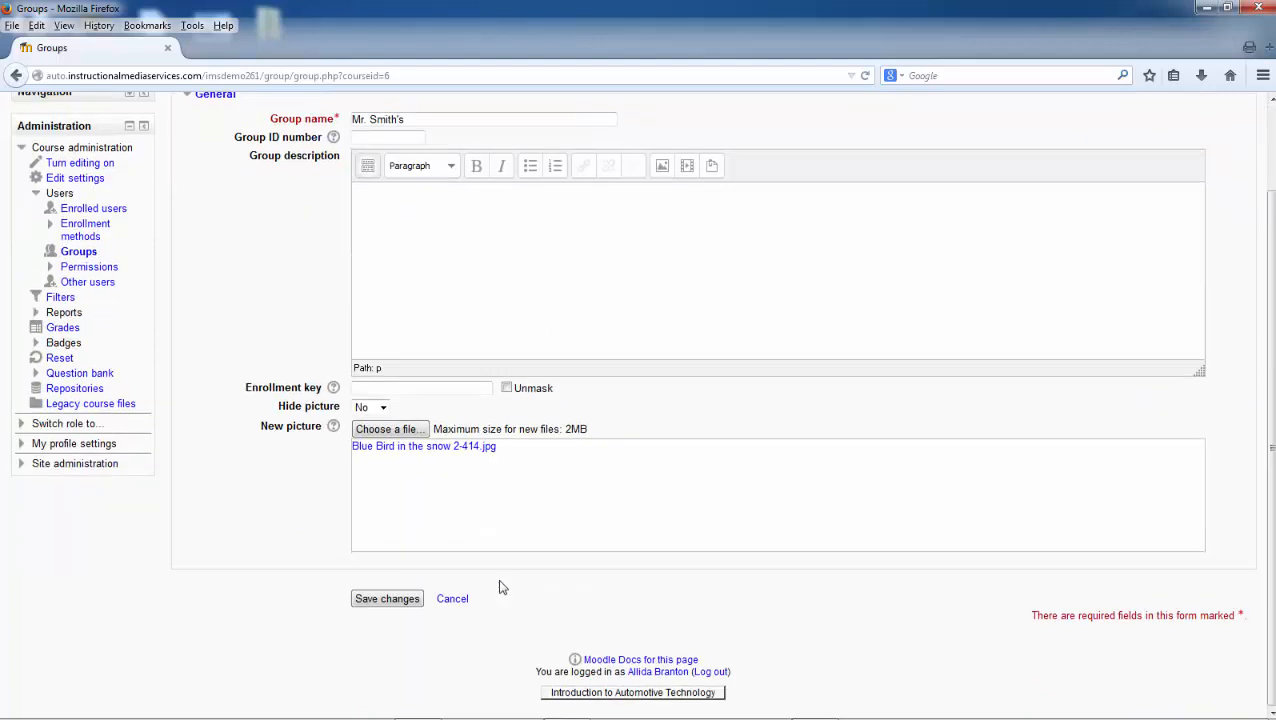
left_click(405, 598)
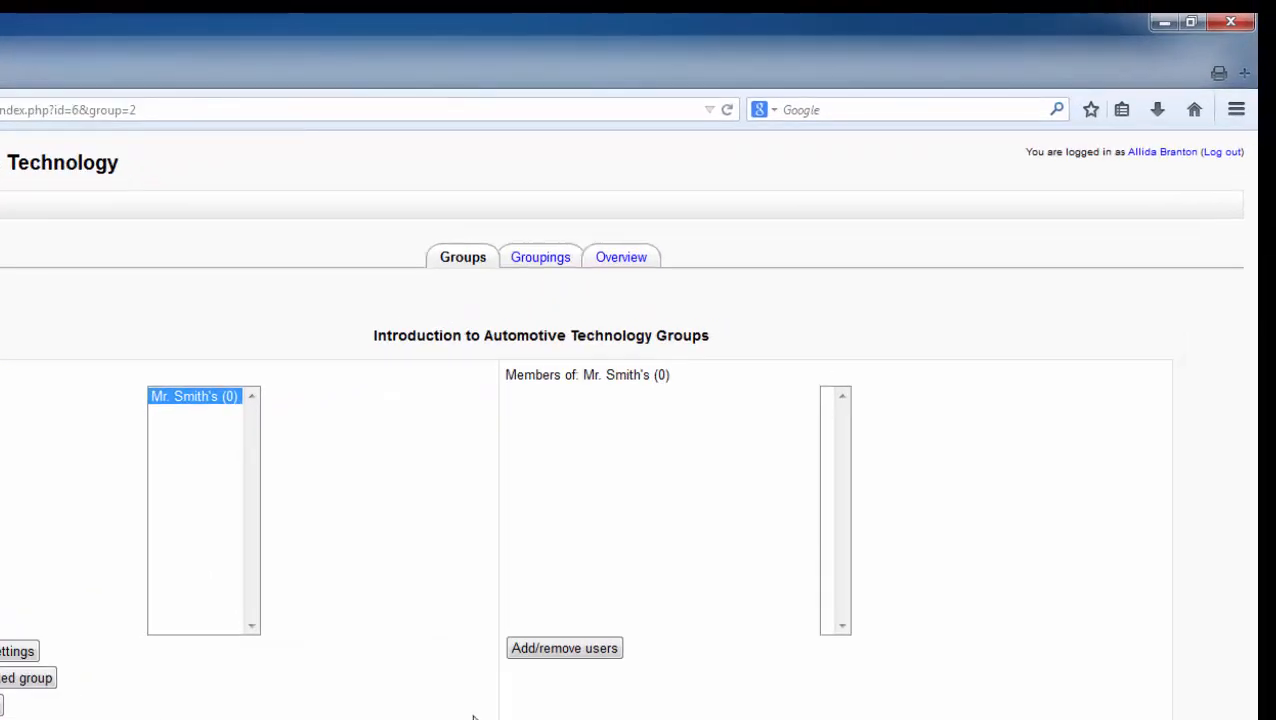
Add the first four students and the sixth student among the potential members to the group, and return to the groups overview.
left_click(565, 656)
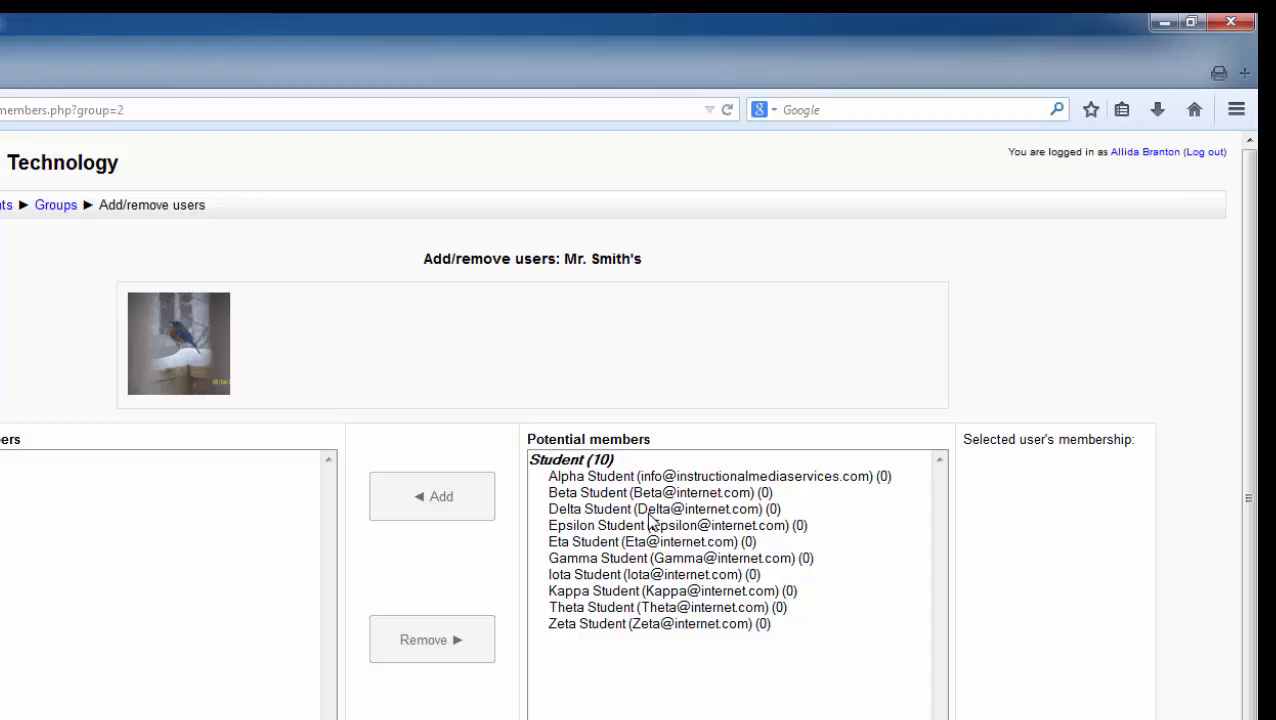
left_click(608, 479)
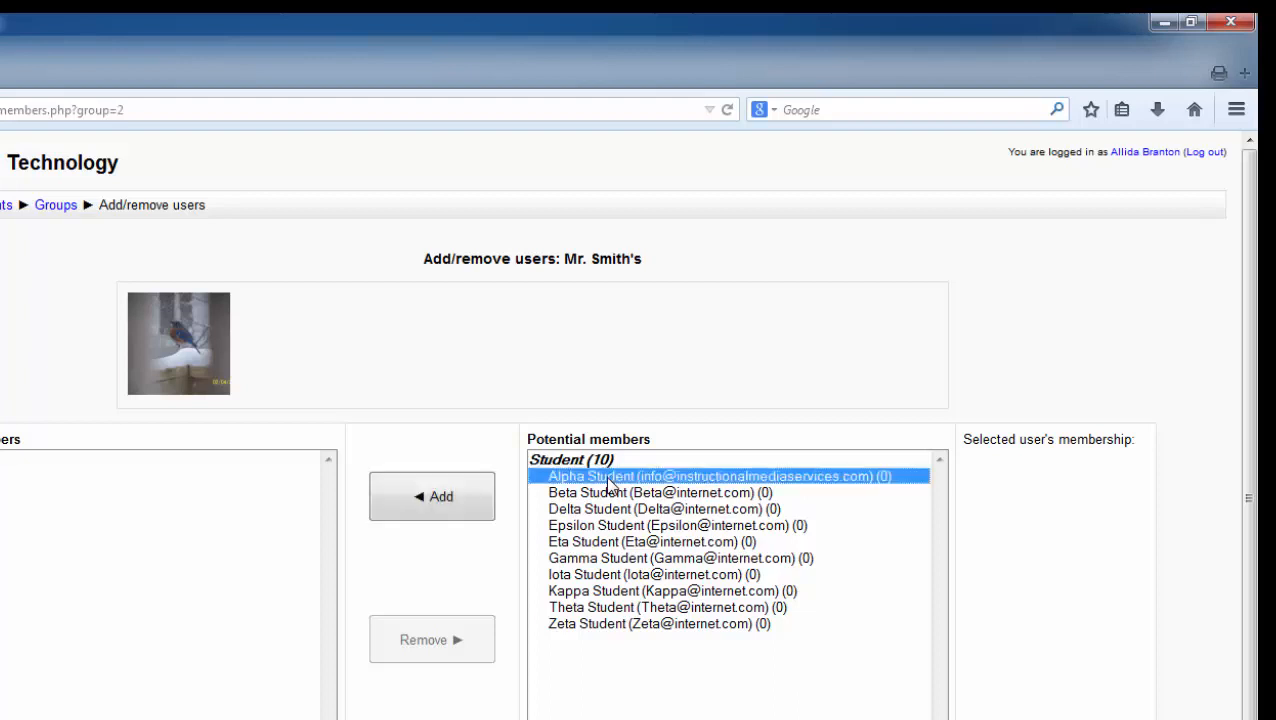
left_click(617, 528, "shift")
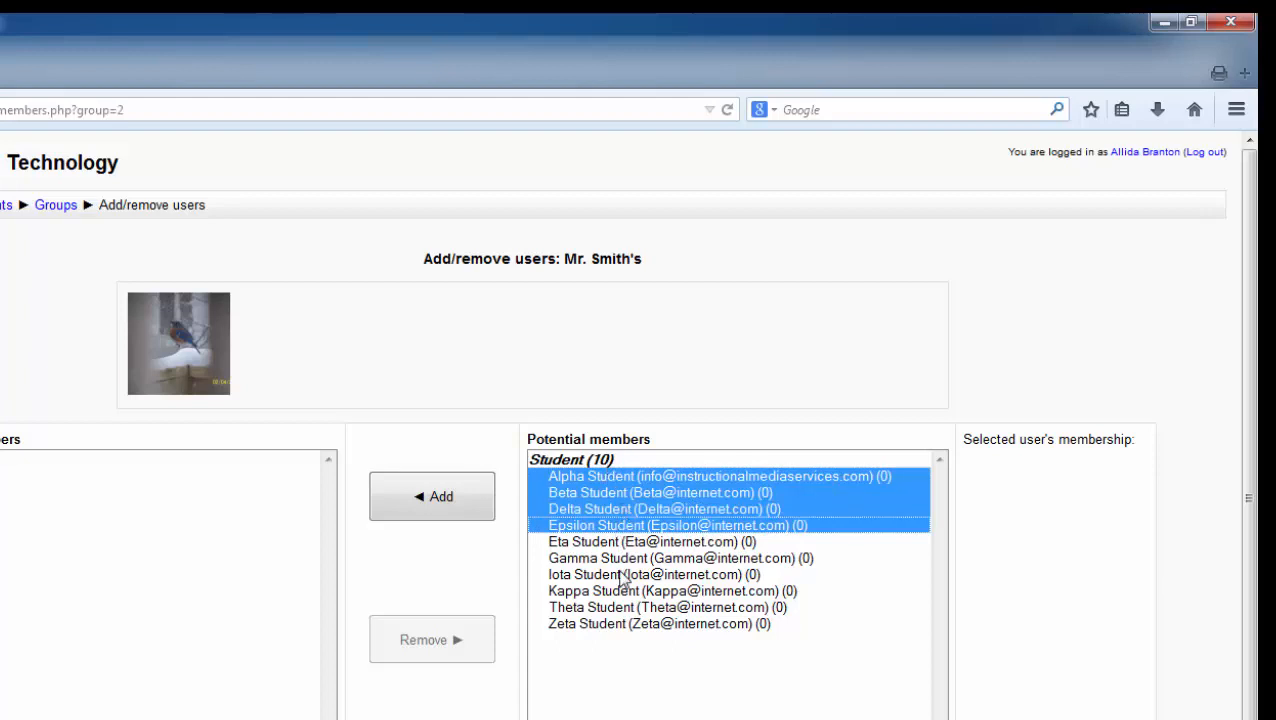
left_click(622, 558, "ctrl")
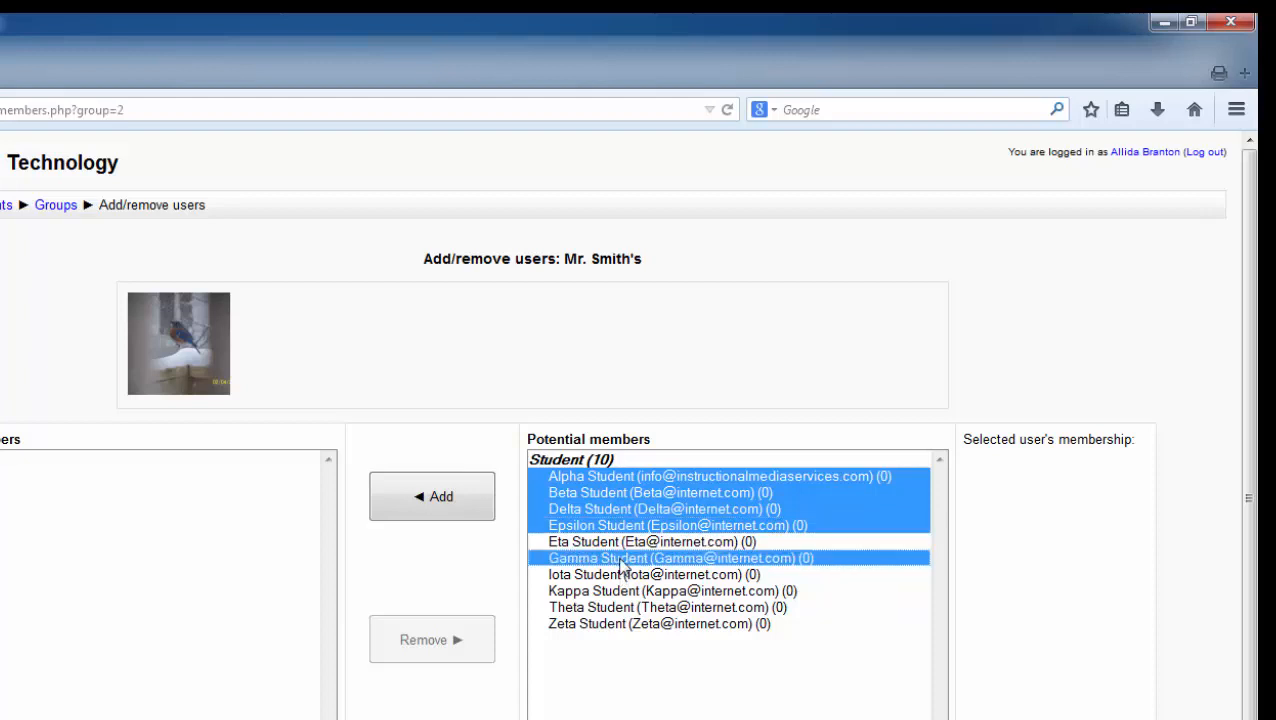
left_click(427, 498)
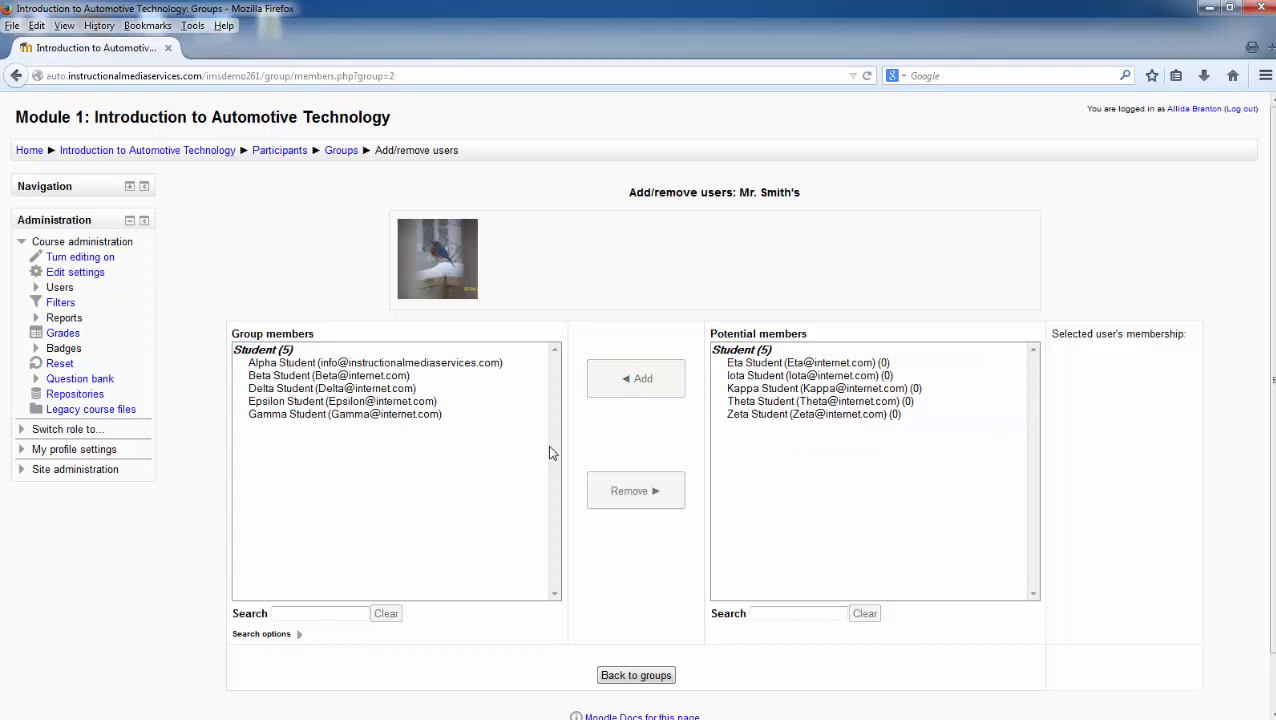
left_click(660, 684)
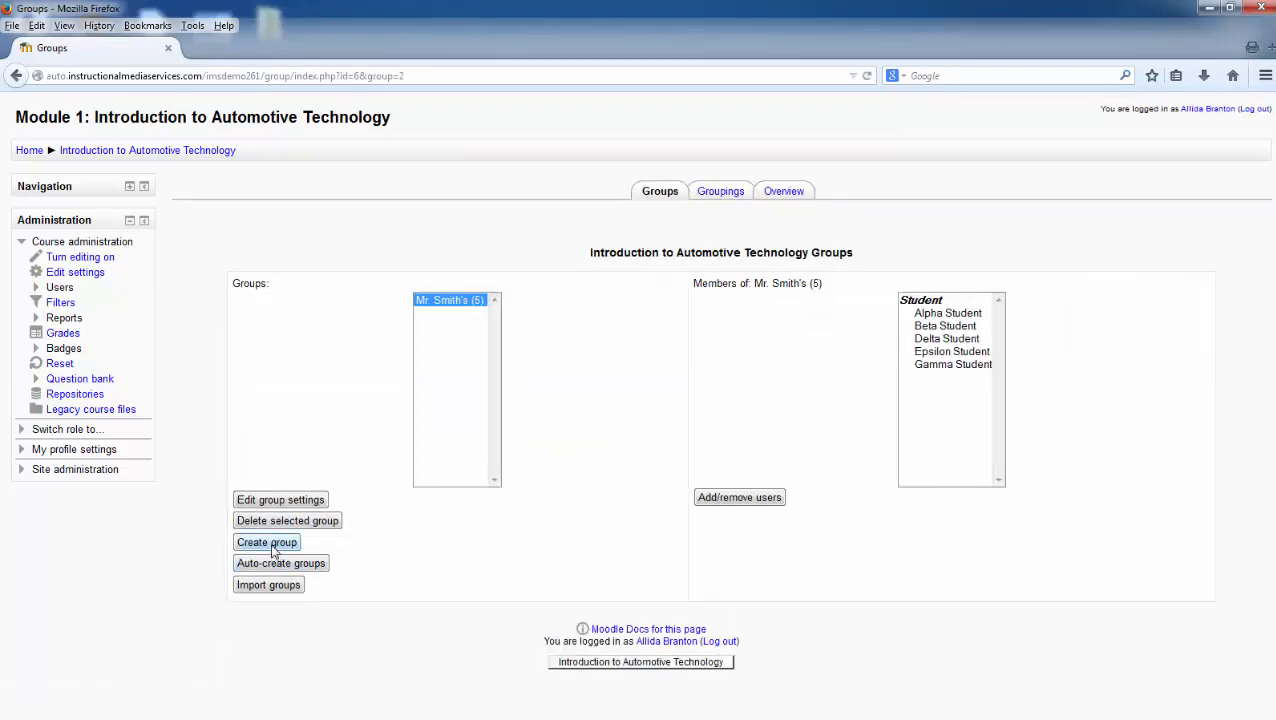
Create a second group named with another instructor's title and surname, and open its member assignment page.
left_click(273, 545)
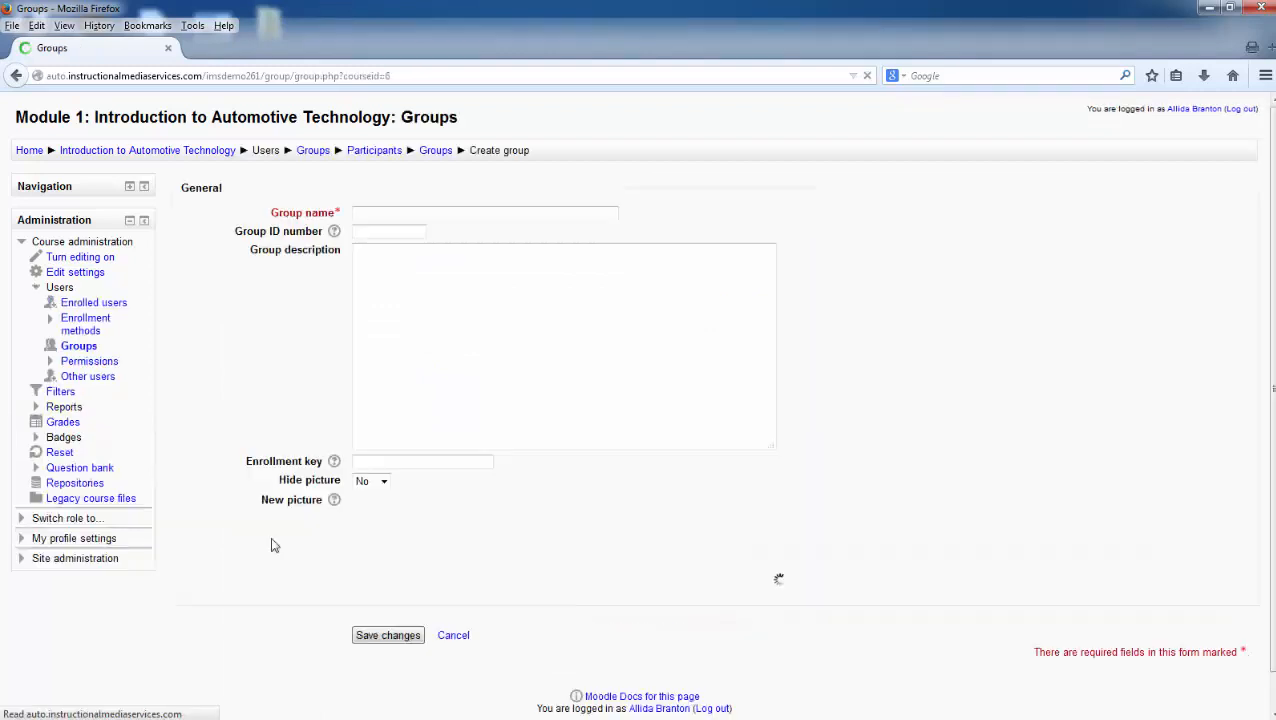
left_click(373, 213)
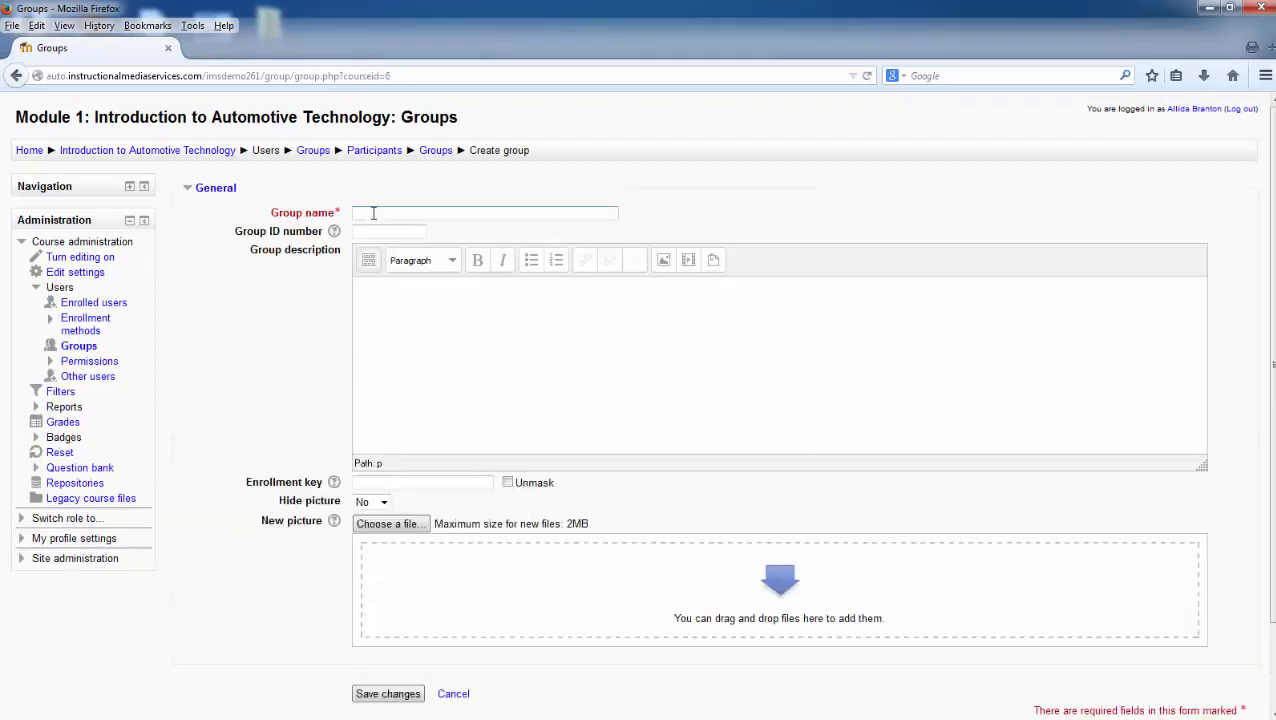
type("Mr. Jones")
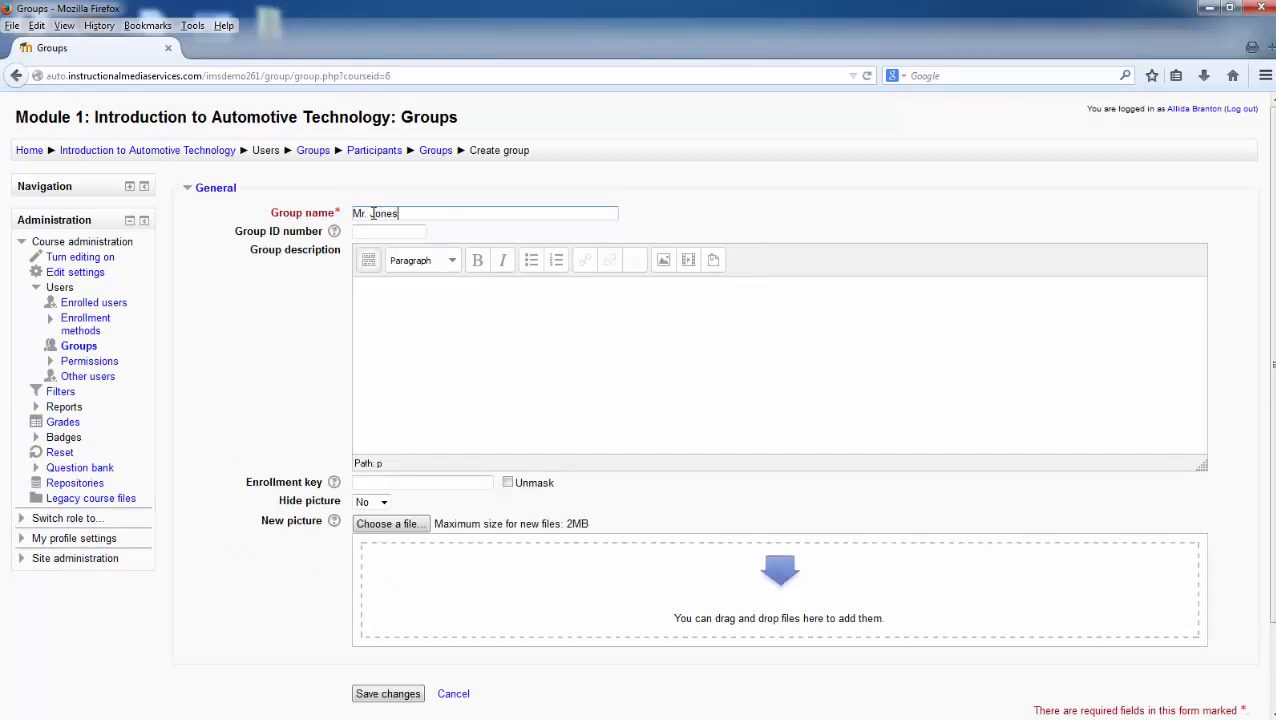
left_click(374, 696)
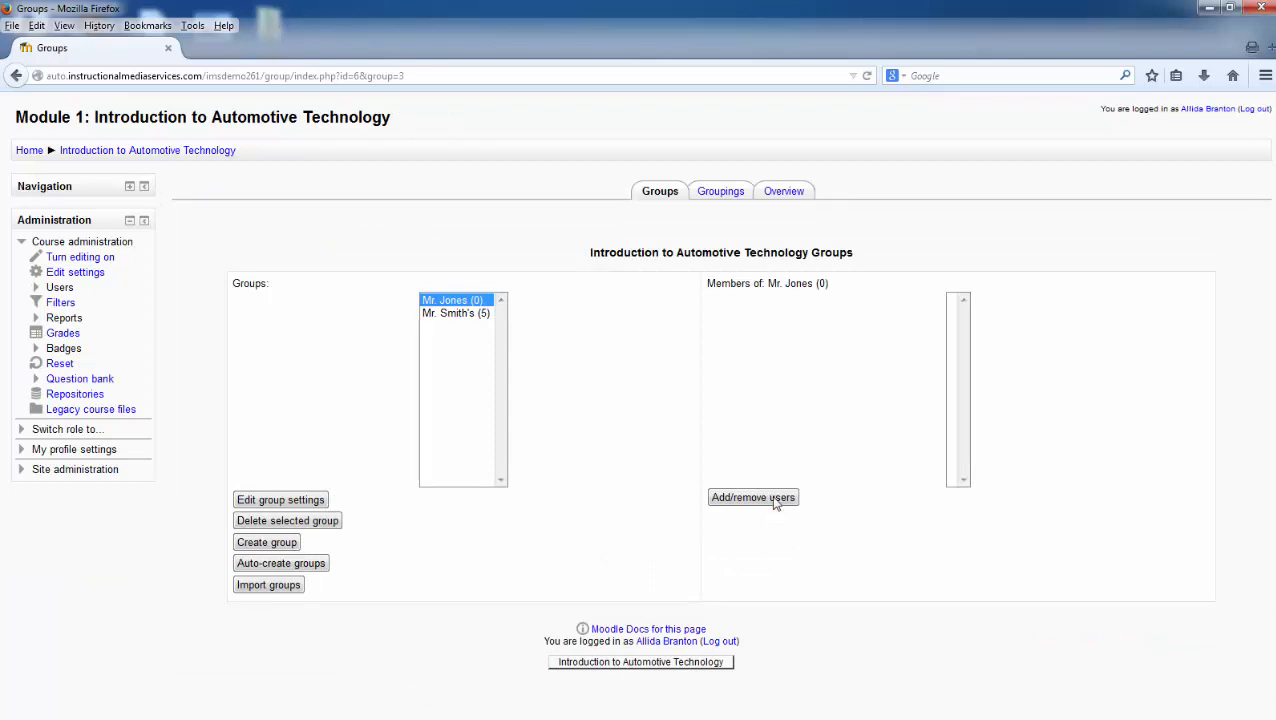
left_click(776, 503)
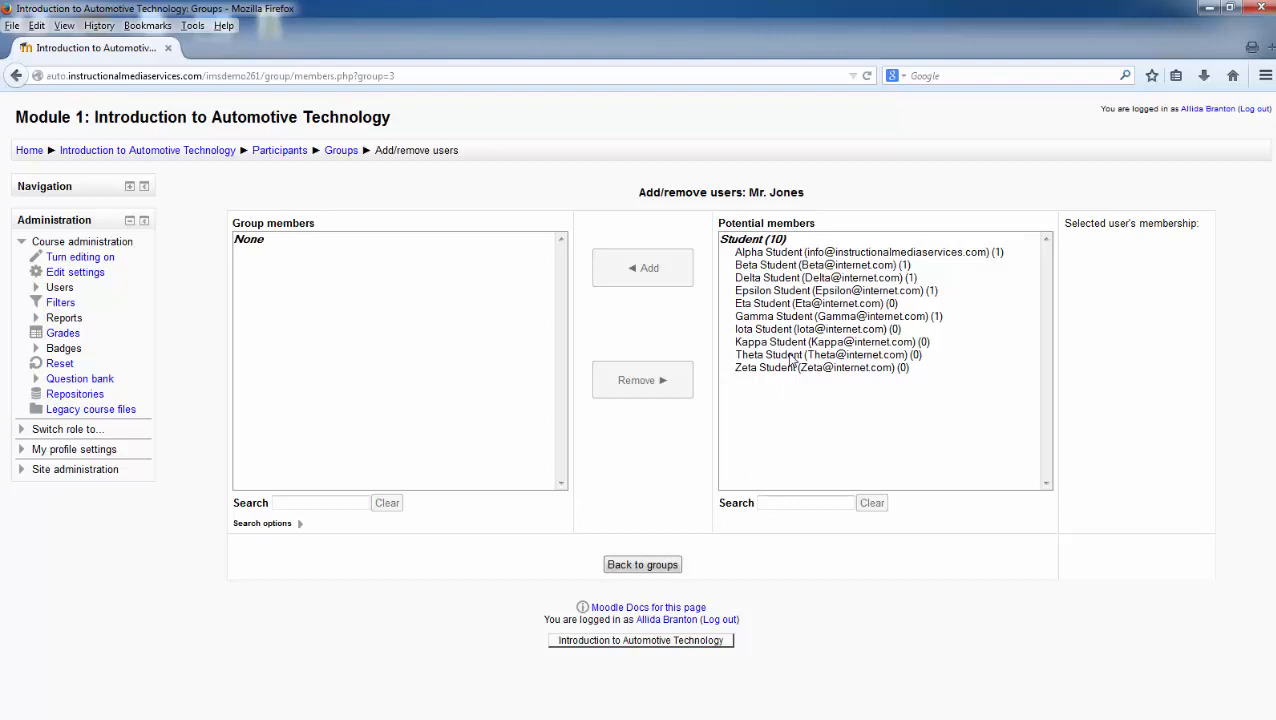
left_click(776, 305)
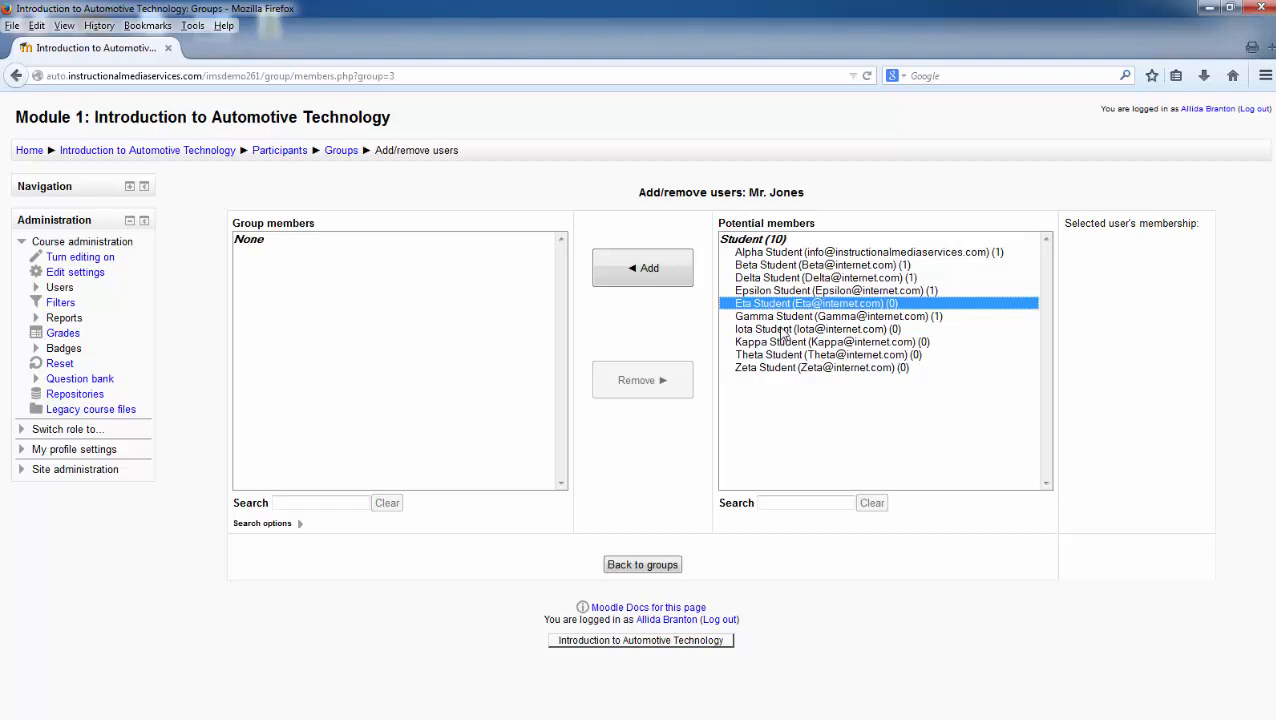
left_click(784, 330, "shift")
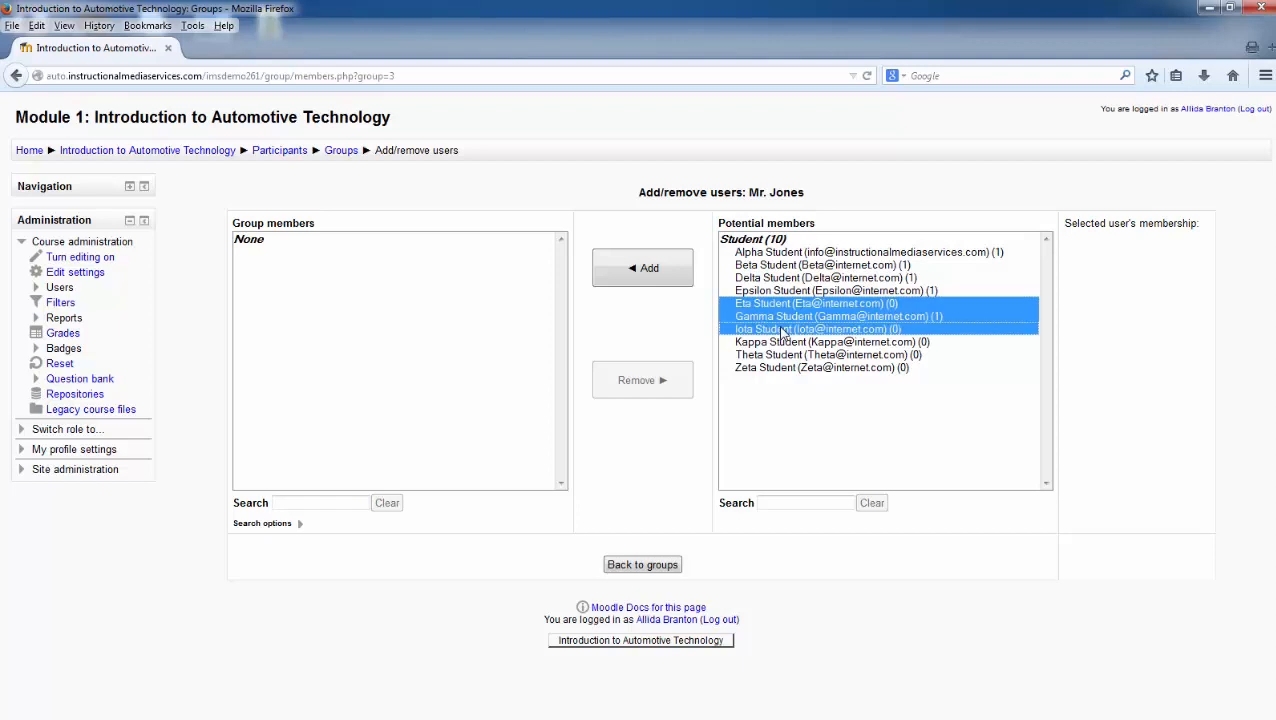
left_click(784, 330)
Add the five students who do not yet belong to any group to the second instructor's group, and return to the groups overview.
left_click(782, 306)
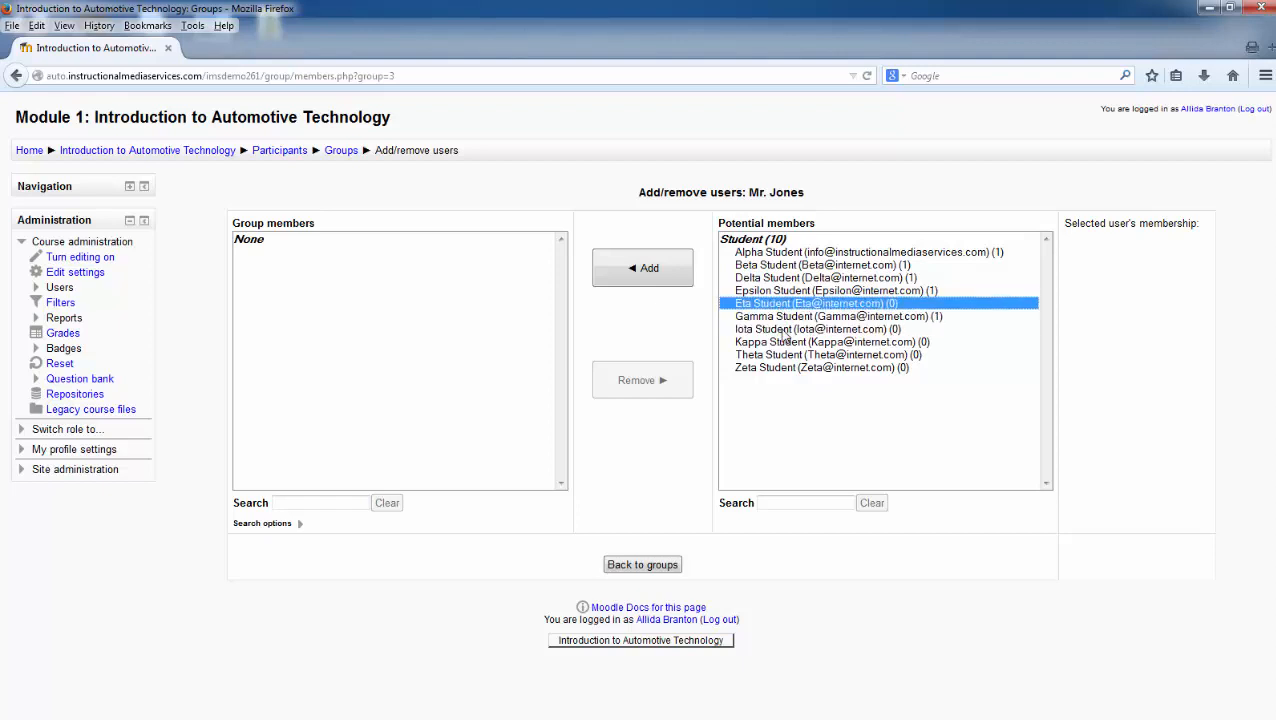
left_click(784, 331, "ctrl")
left_click(785, 344, "ctrl")
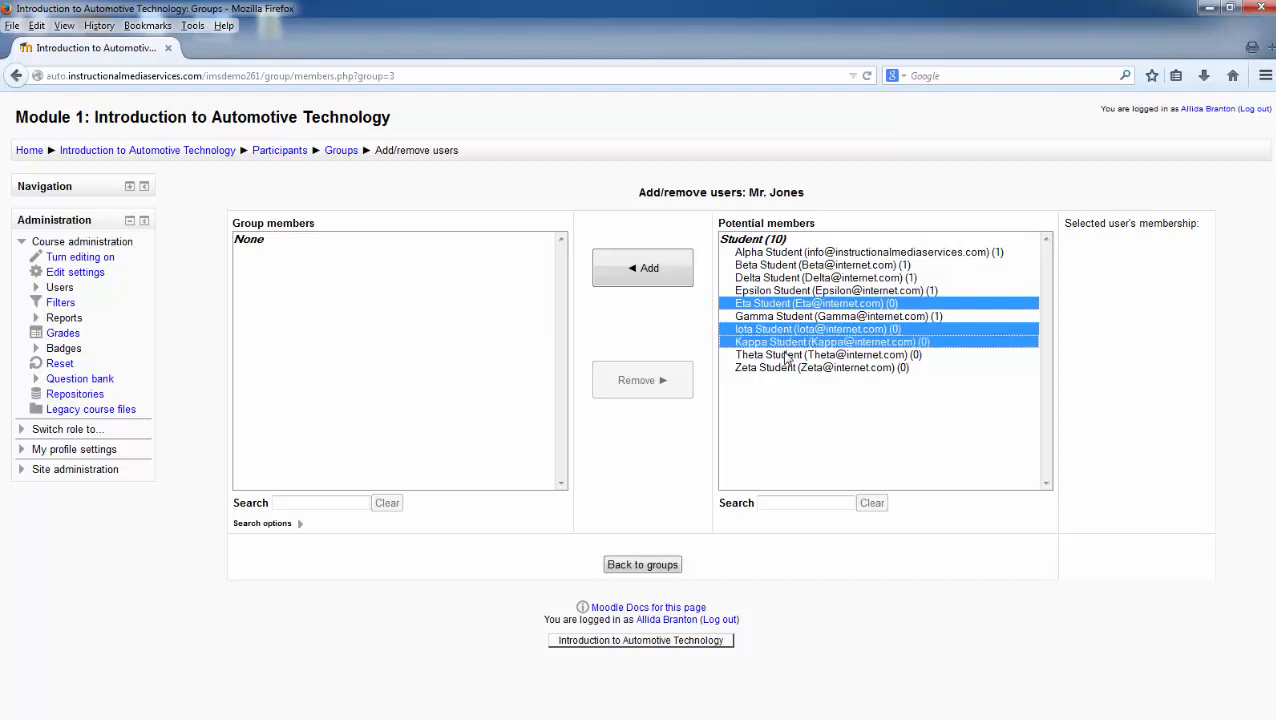
left_click(788, 356, "ctrl")
left_click(793, 368, "ctrl")
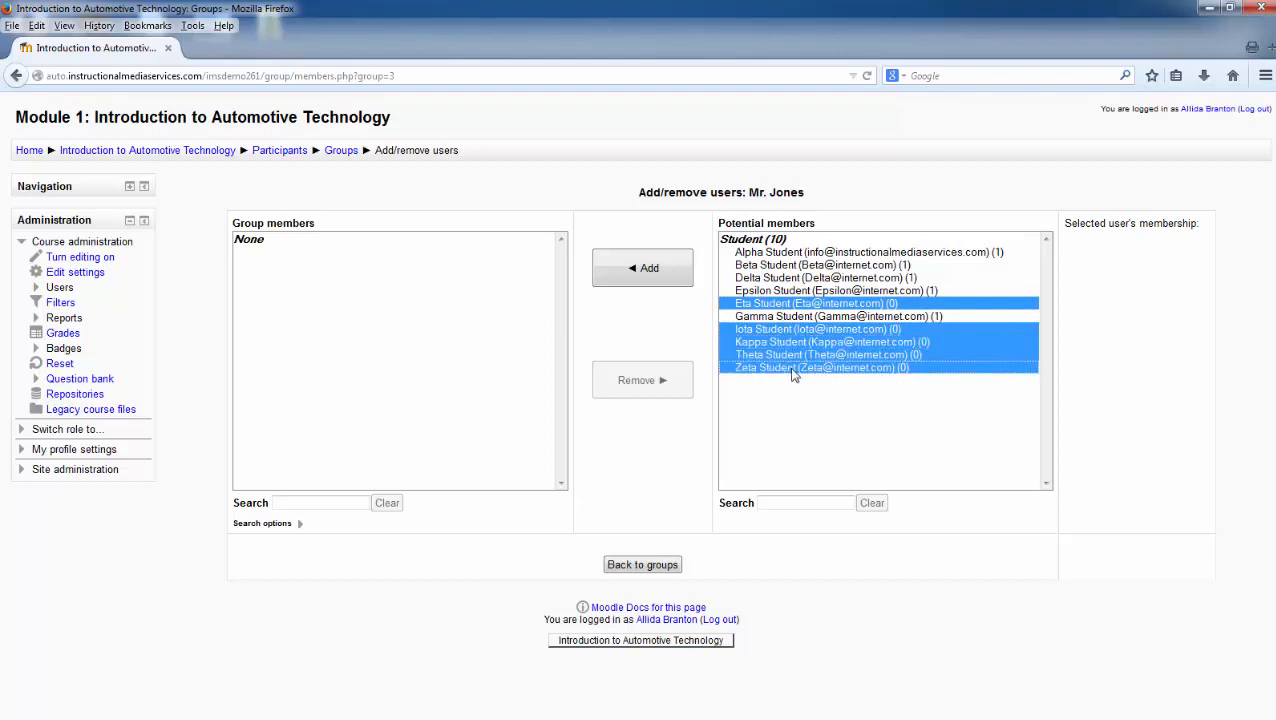
left_click(643, 272)
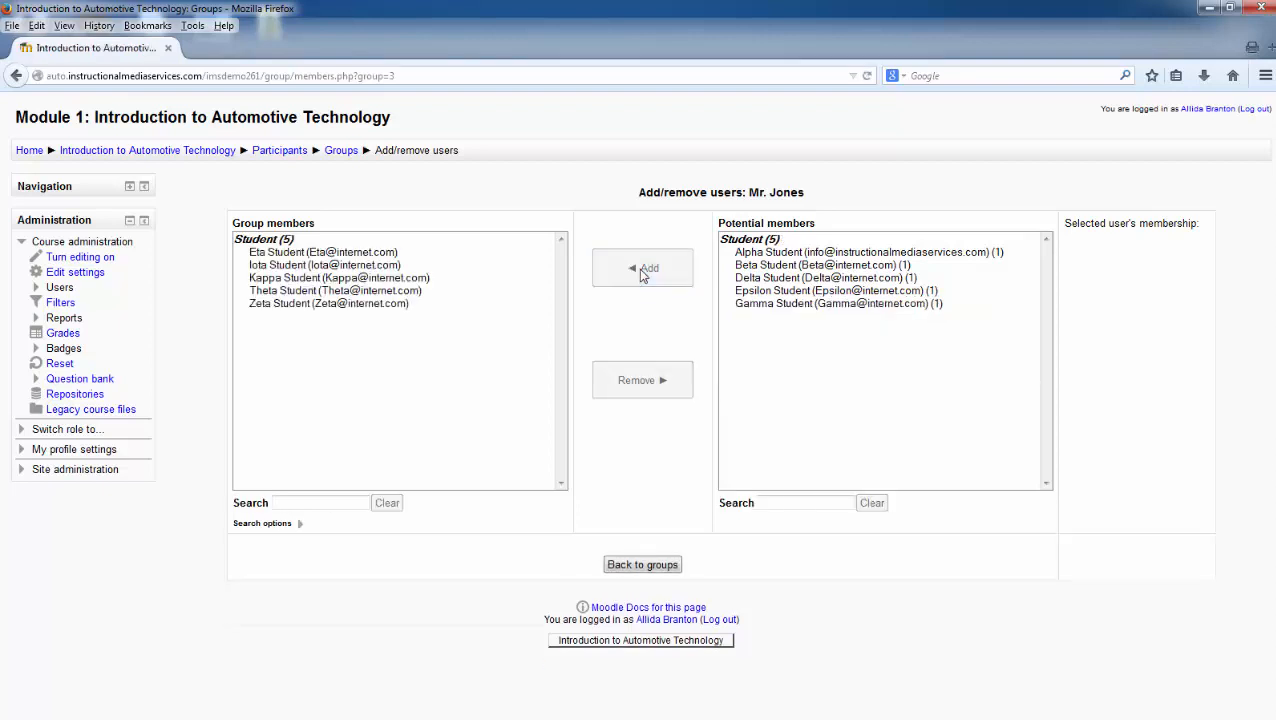
left_click(653, 567)
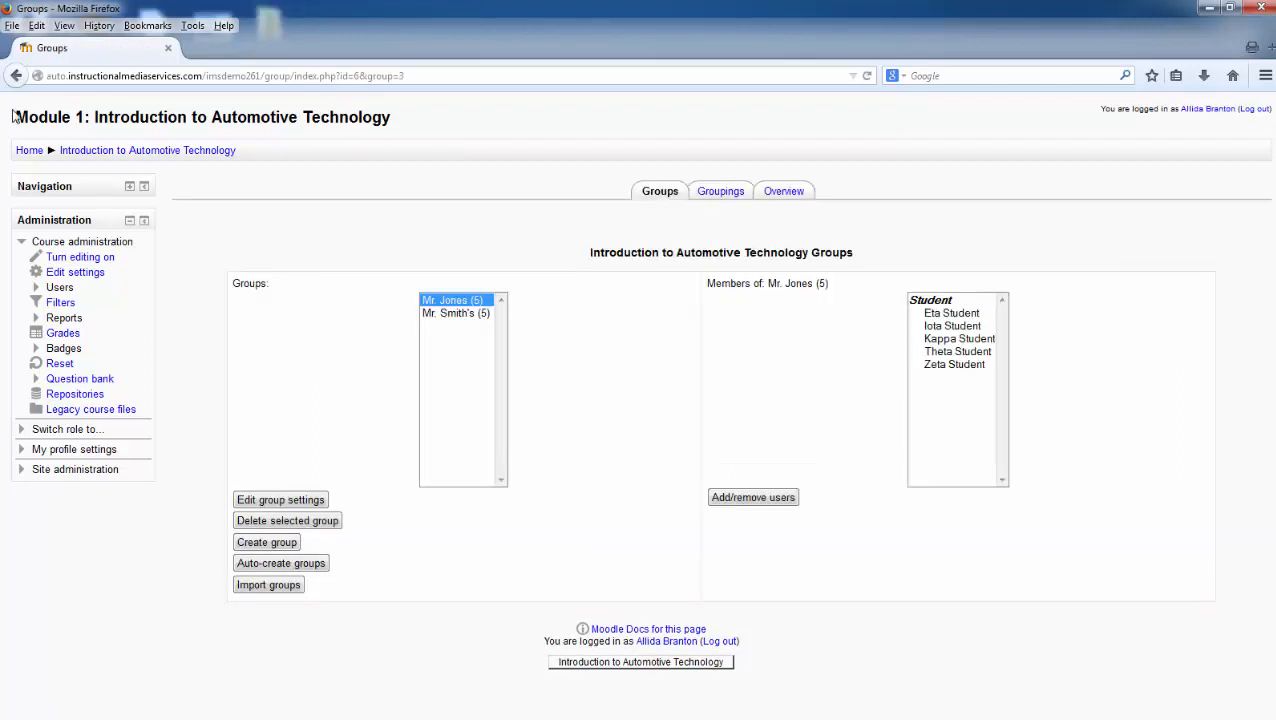
Return to the site home page and open the grades of Module 1: Introduction to Automotive Technology.
left_click(31, 152)
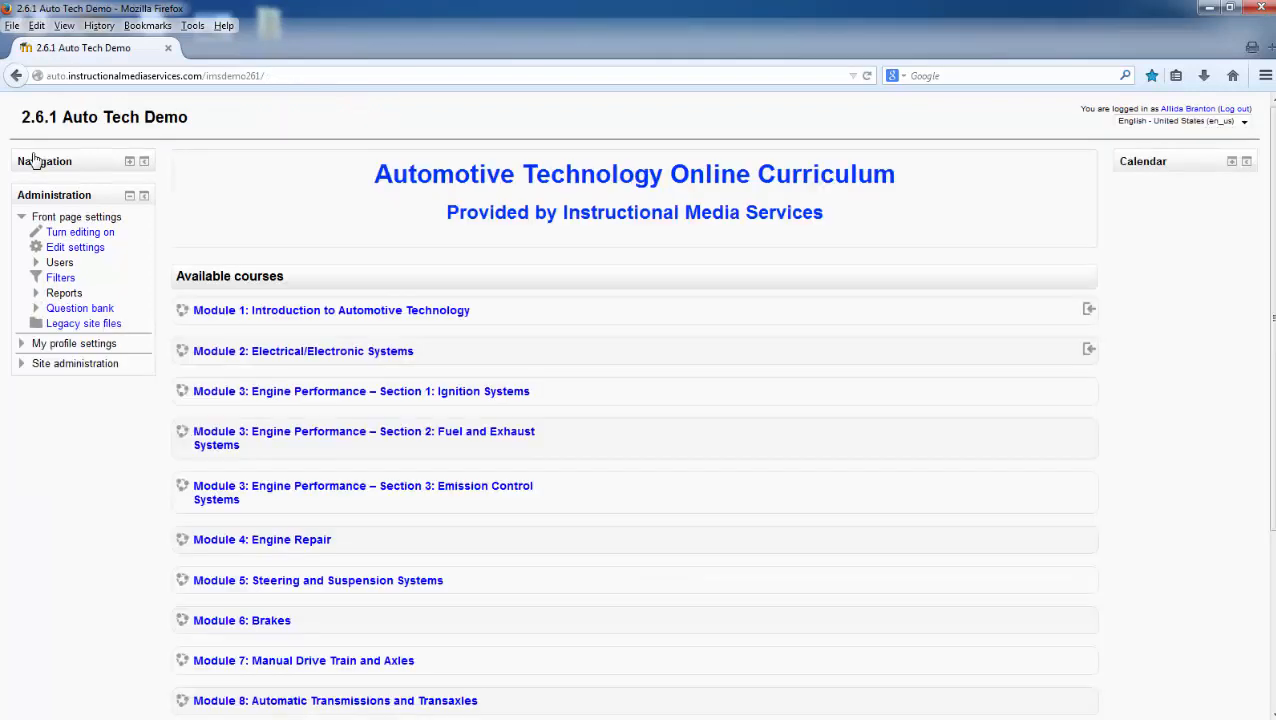
left_click(297, 314)
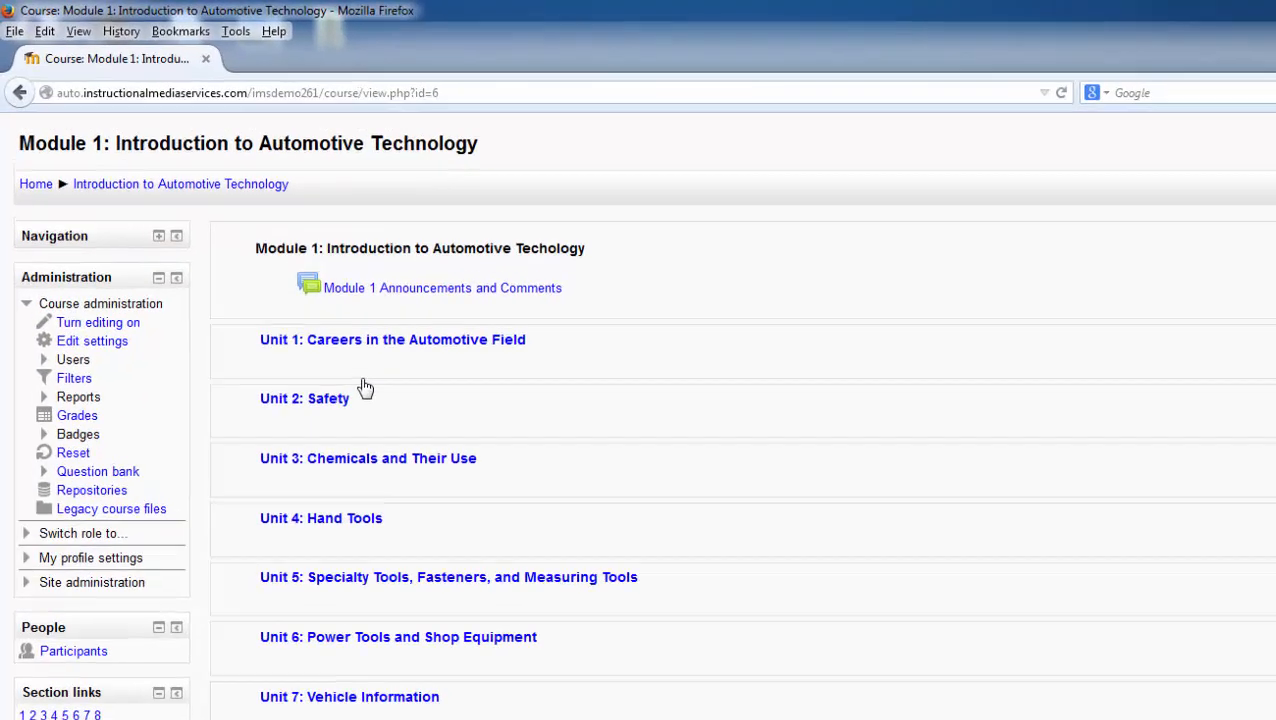
left_click(72, 416)
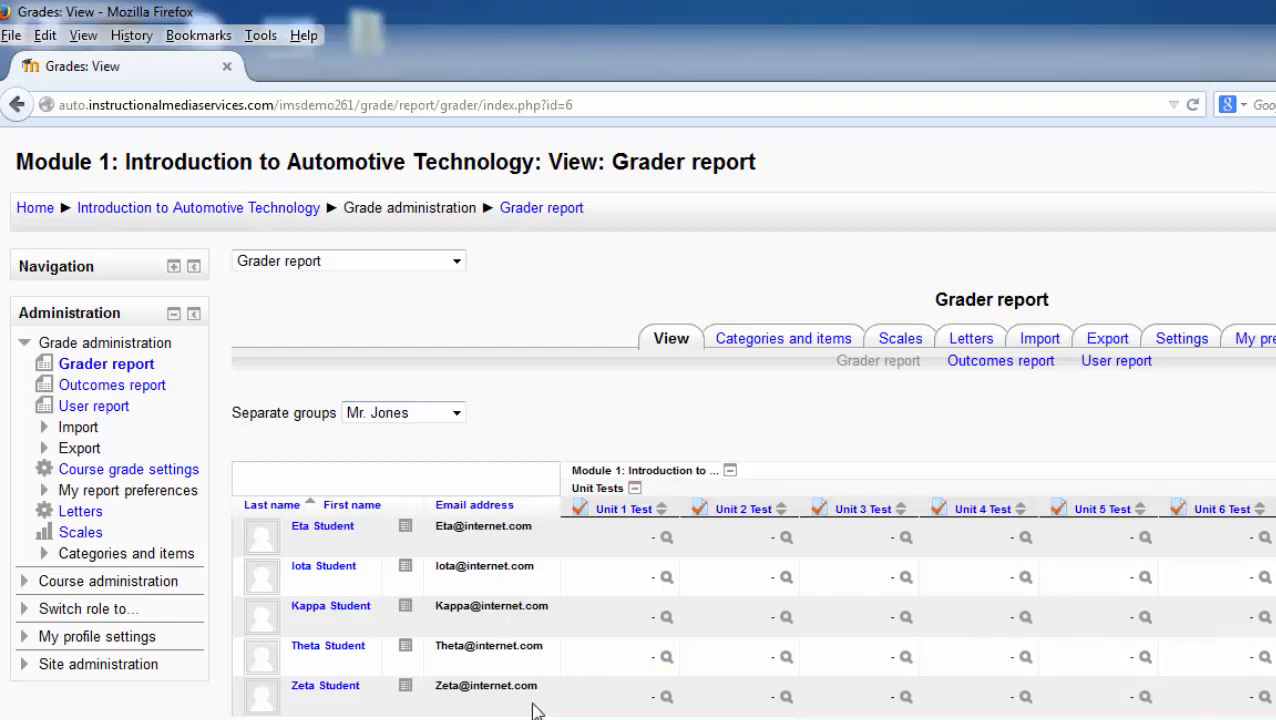
Filter the grader report by the first instructor's group, and switch the group filter to All participants.
left_click(457, 414)
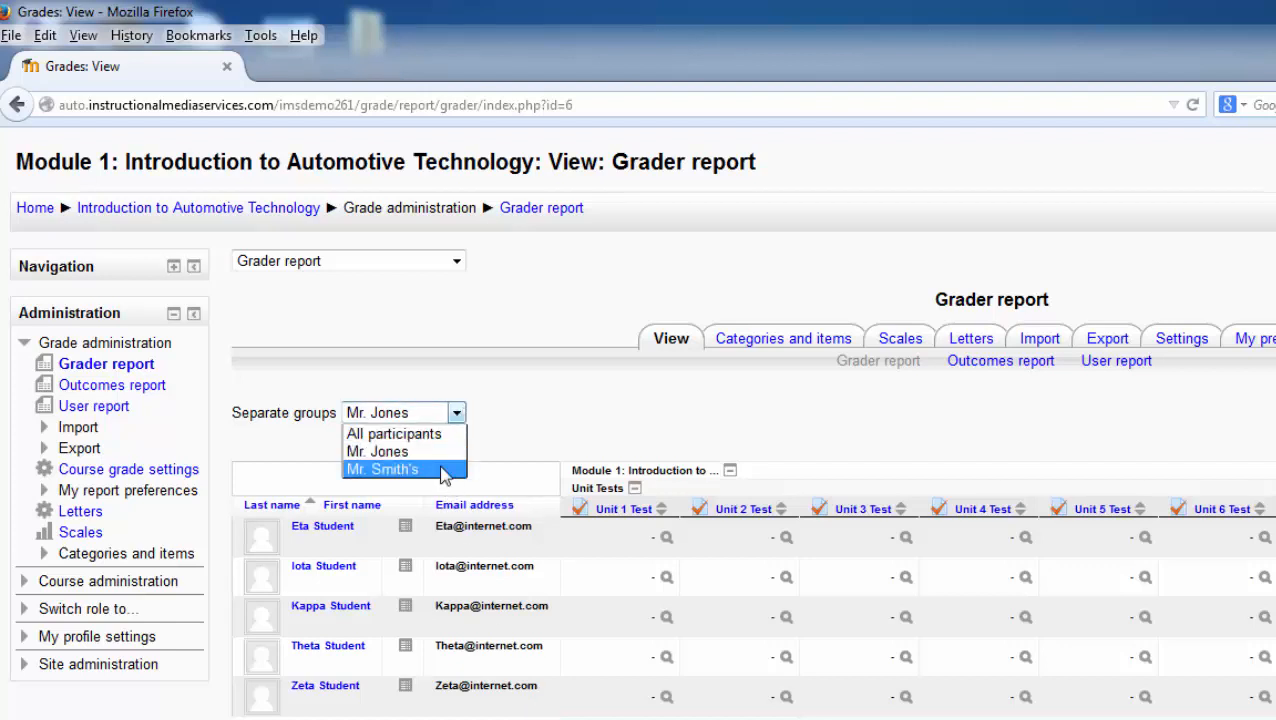
left_click(385, 469)
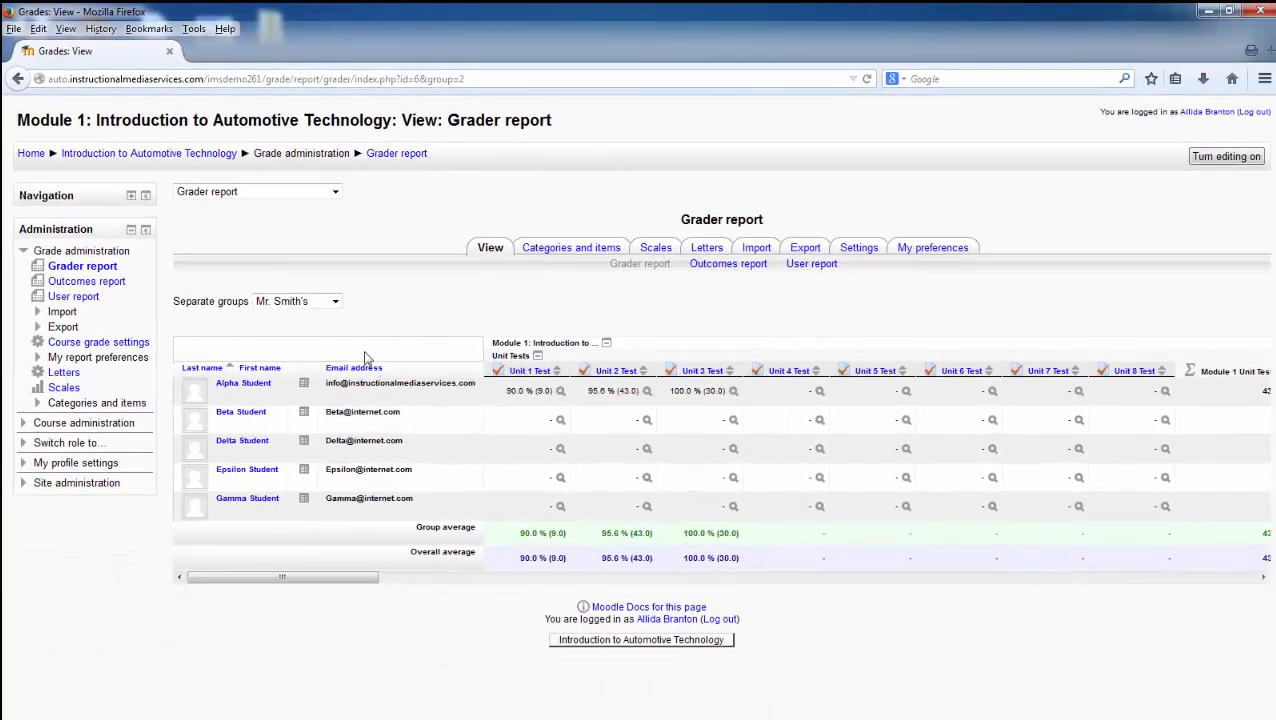
left_click(335, 305)
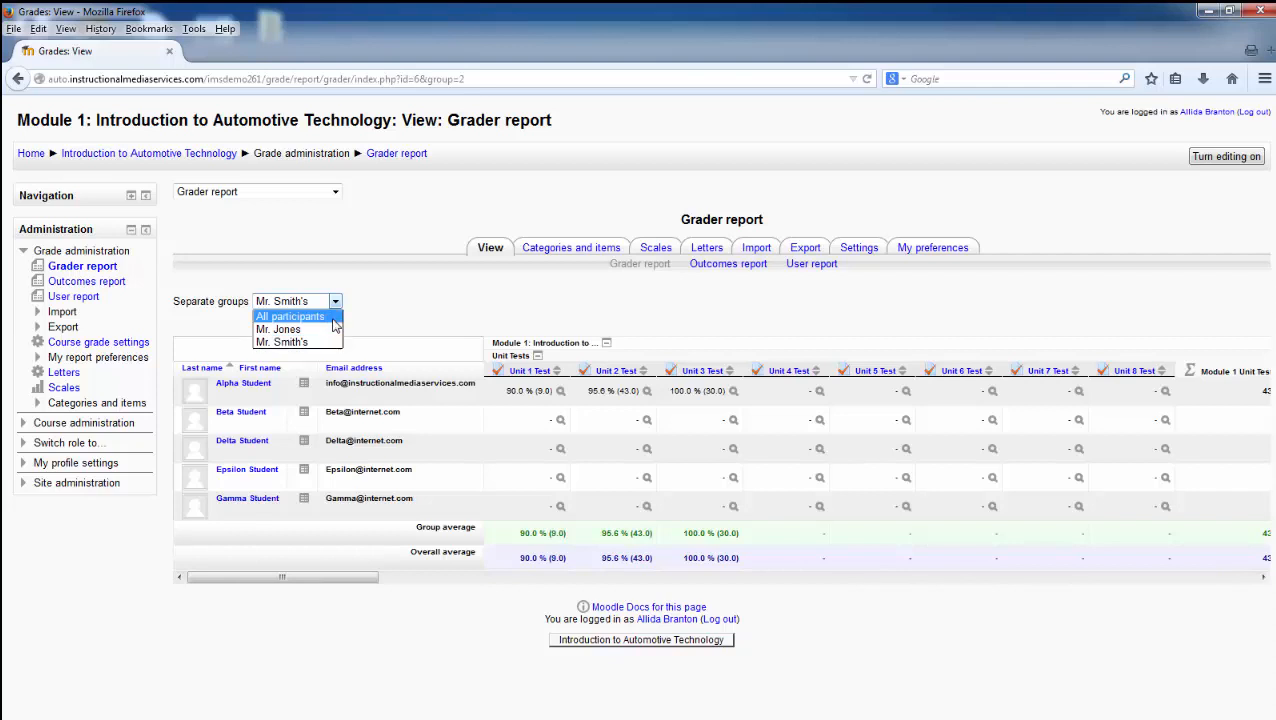
left_click(333, 317)
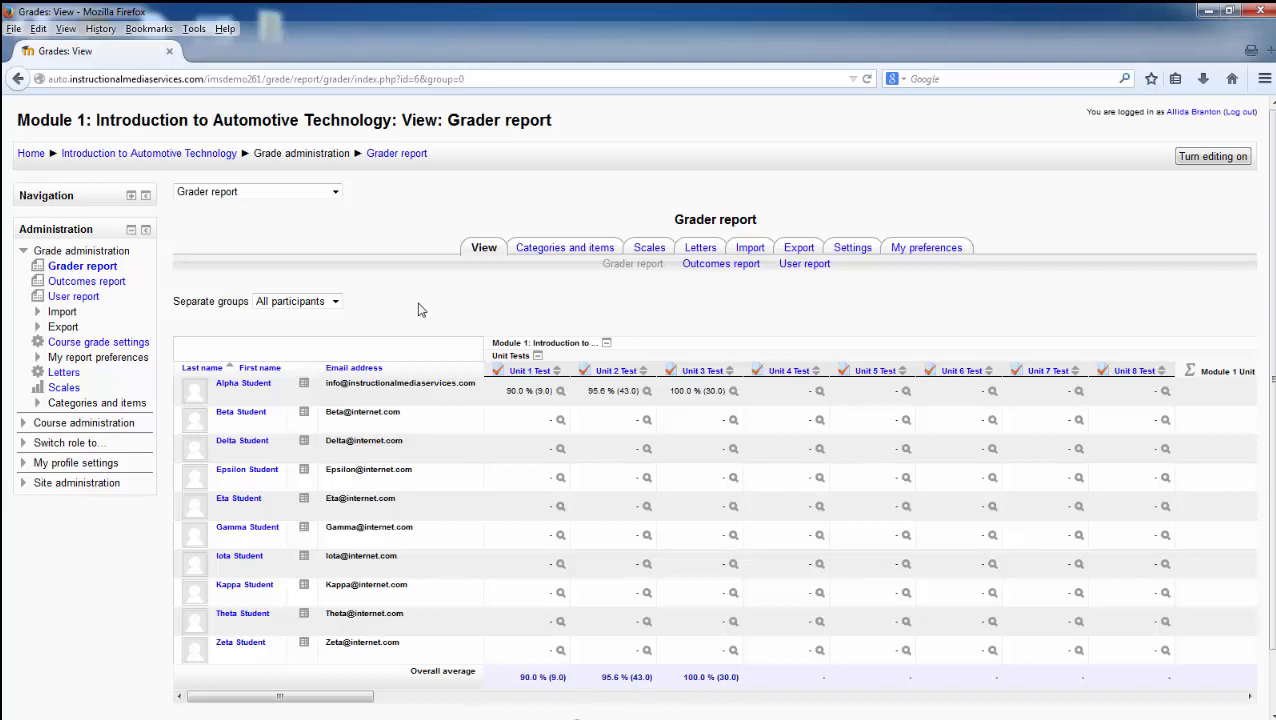
Review the group filter choices in the grader report and return to the Introduction to Automotive Technology course page.
left_click_drag(316, 698, 258, 298)
left_click(335, 303)
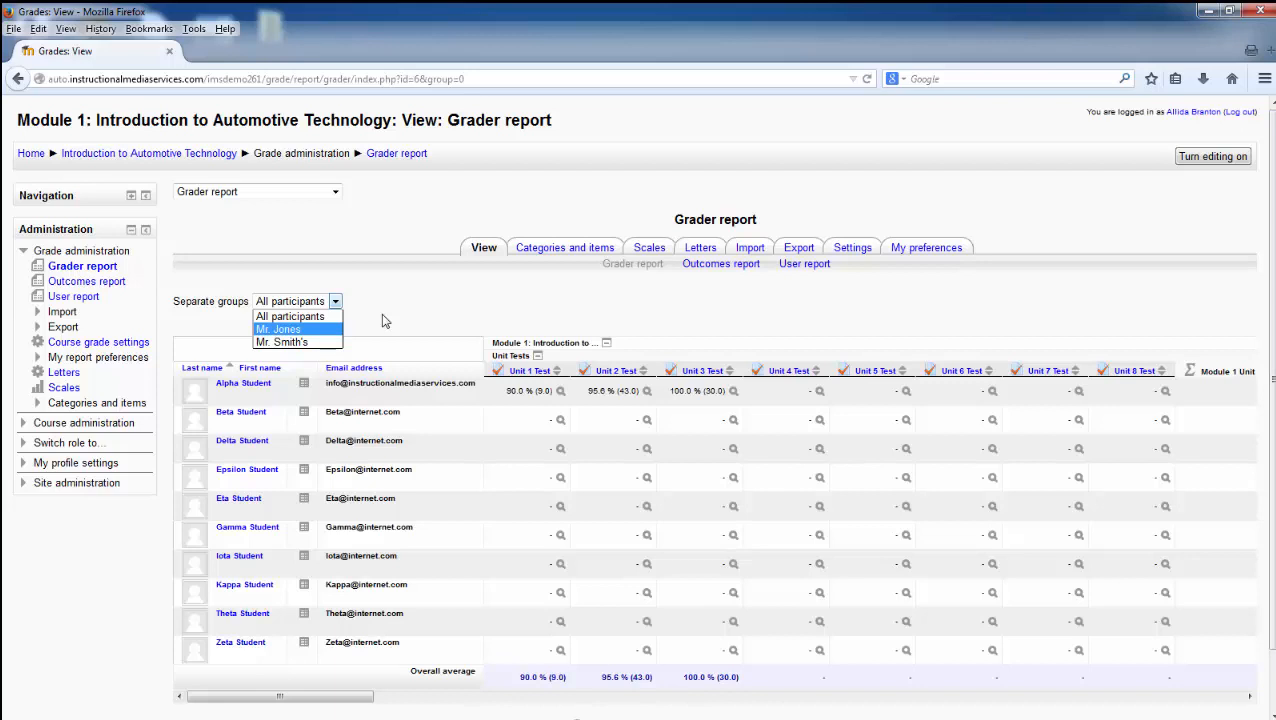
left_click(100, 160)
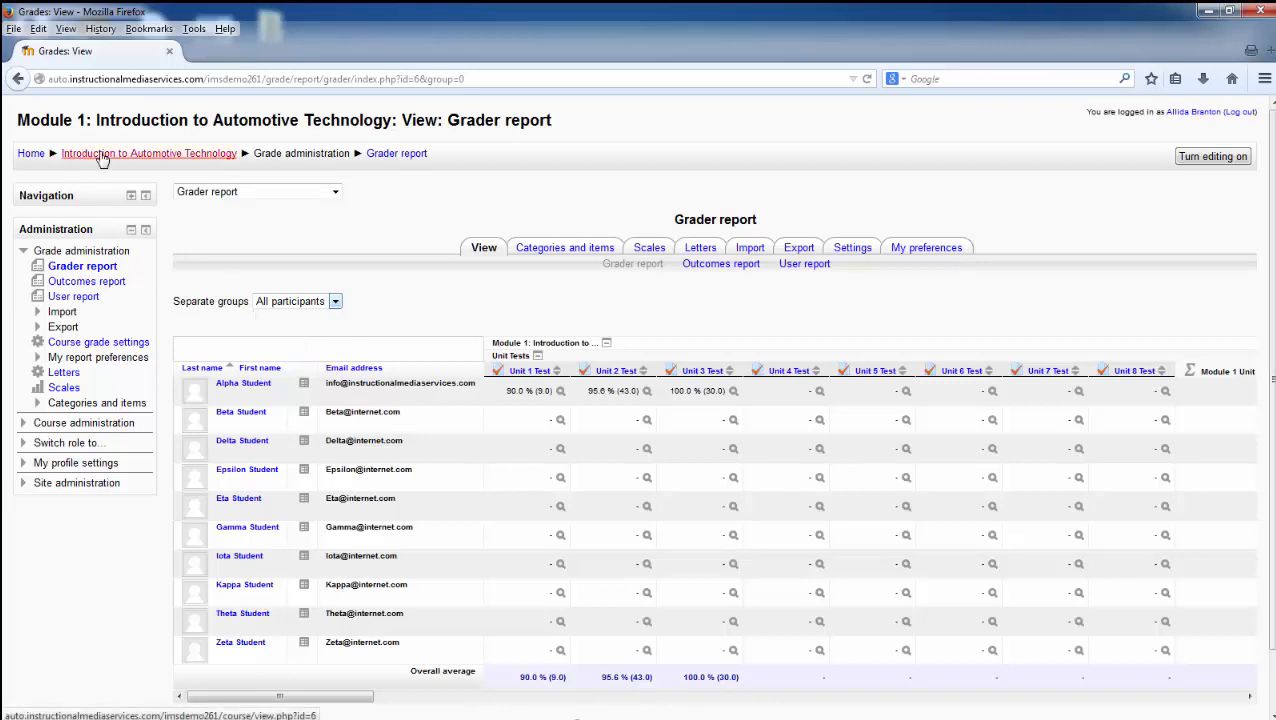